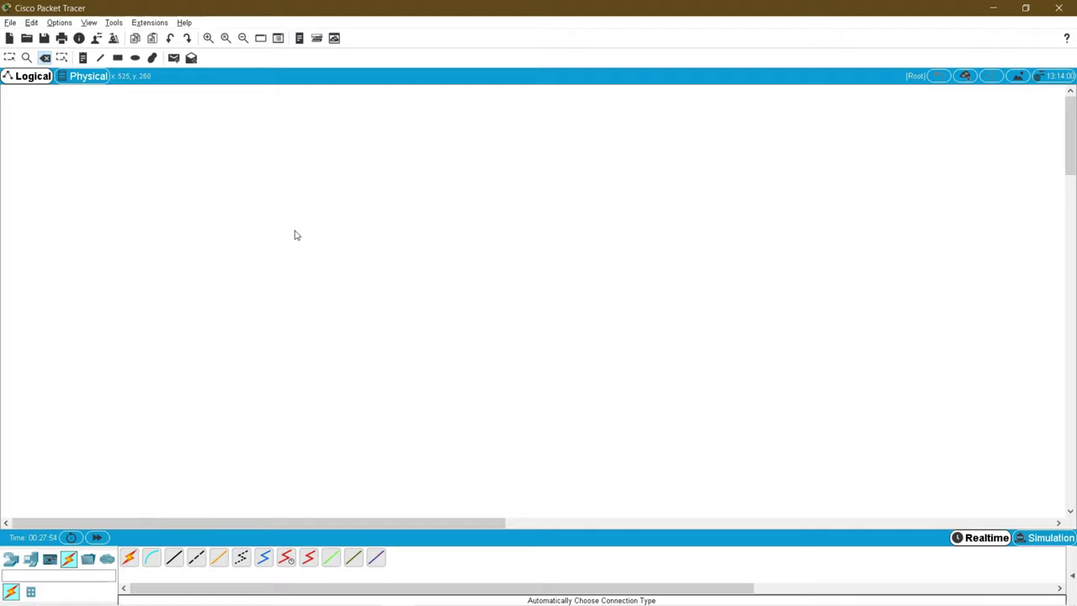
Step: Show the End Devices category in the bottom-left device-type panel
click(30, 558)
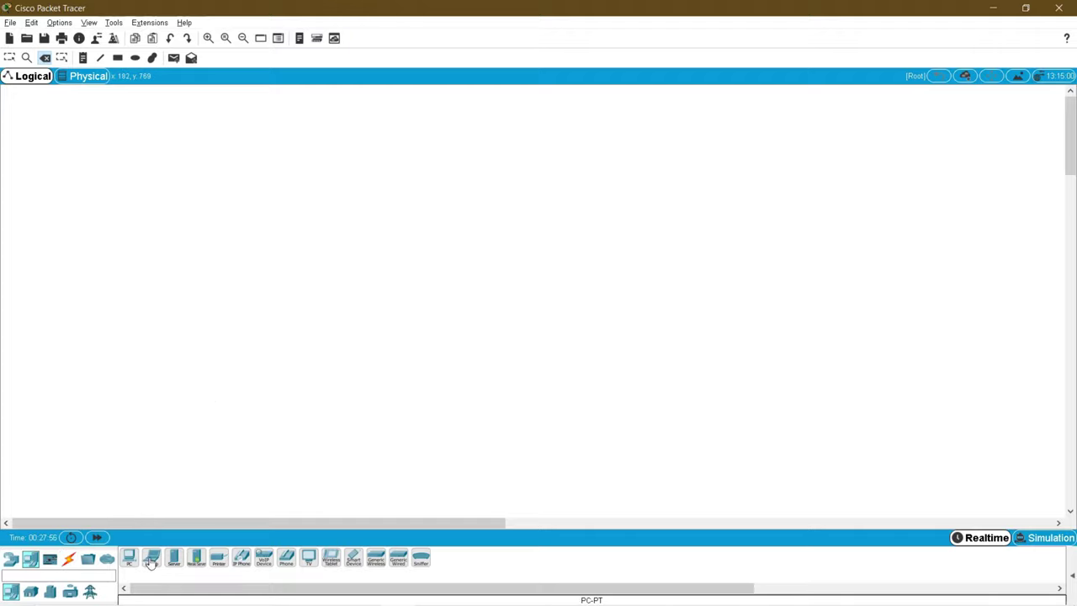
Step: Place a server and a 2811 router side by side on the workspace
click(177, 560)
click(339, 225)
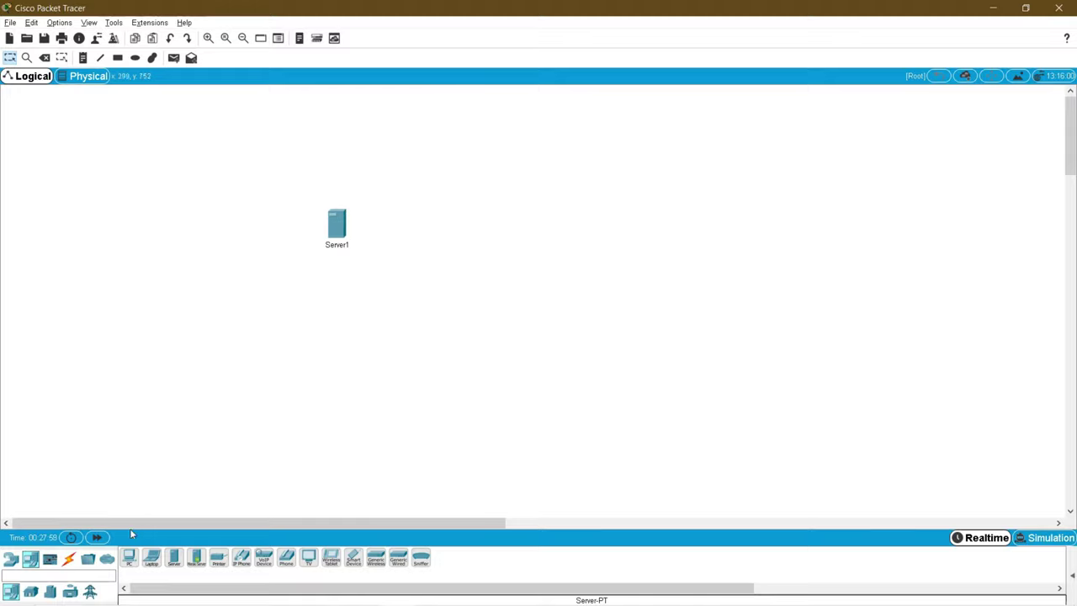
click(11, 559)
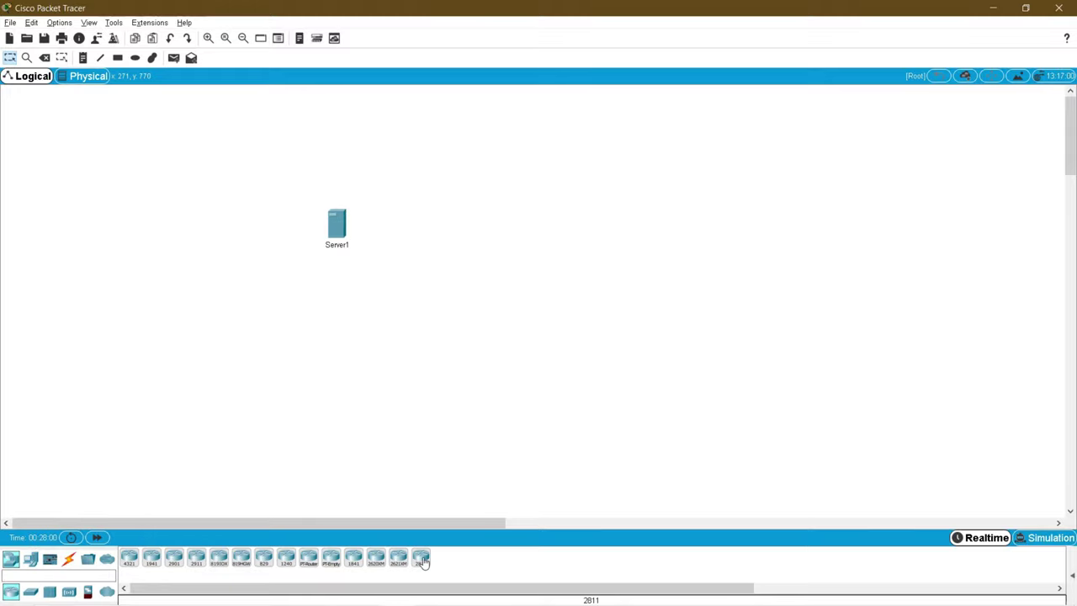
click(563, 220)
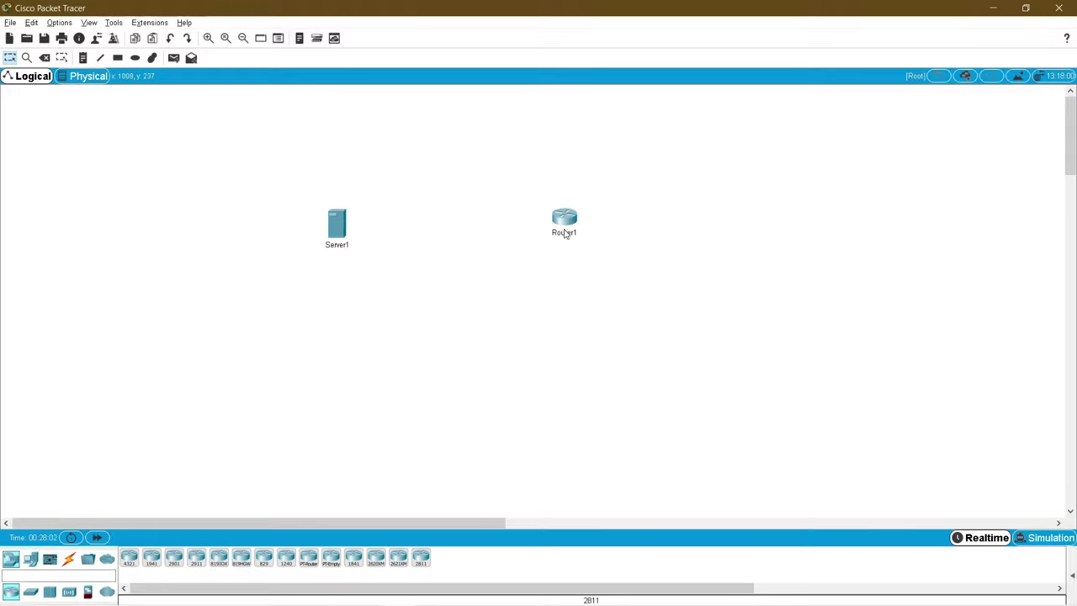
Step: Rename the devices to Router and Server
click(571, 238)
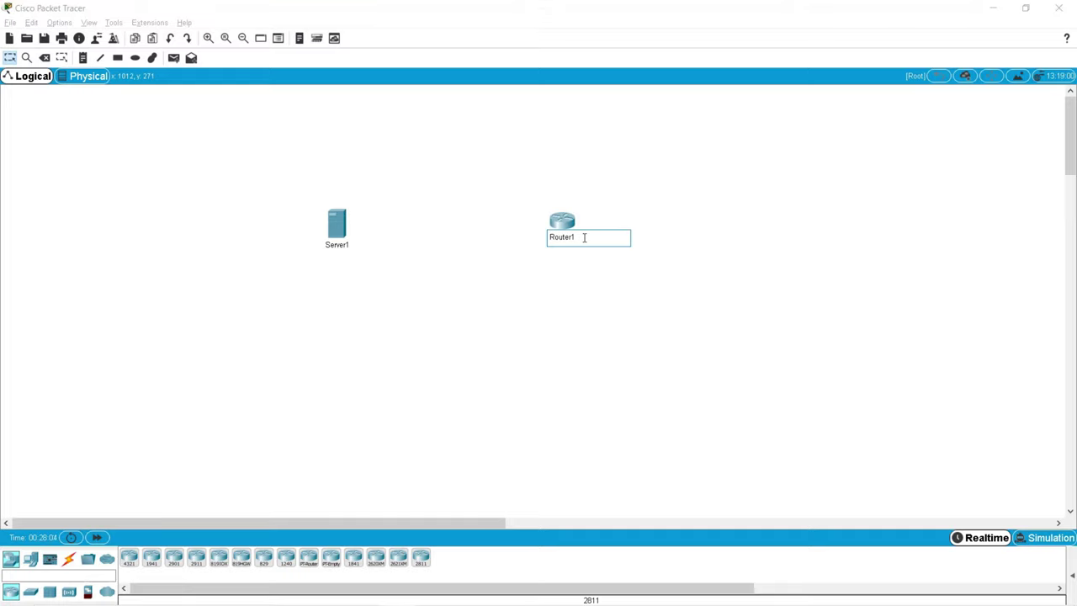
click(340, 244)
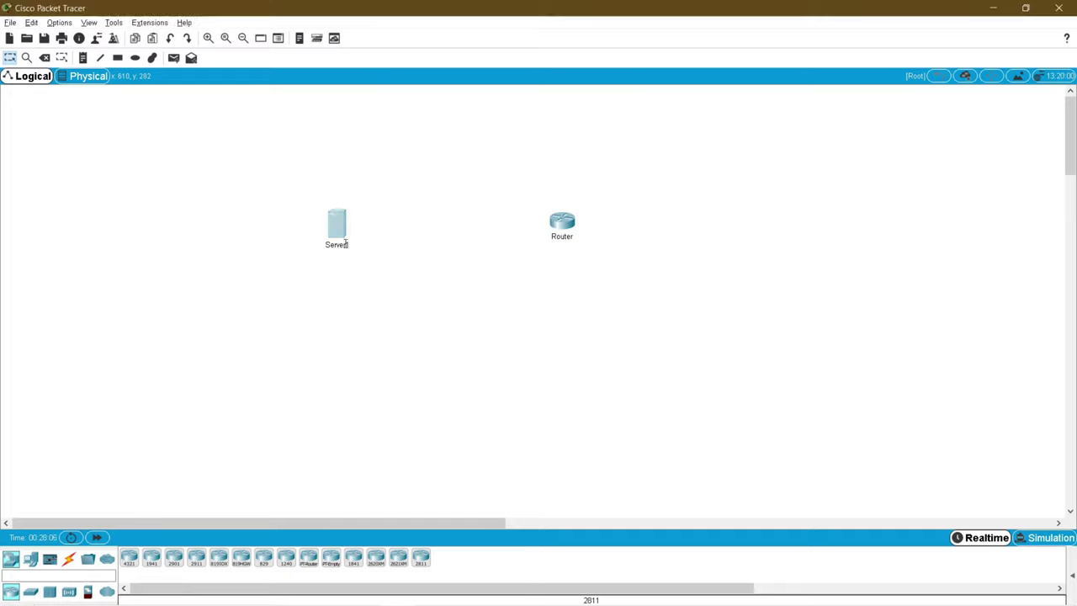
click(346, 244)
click(275, 251)
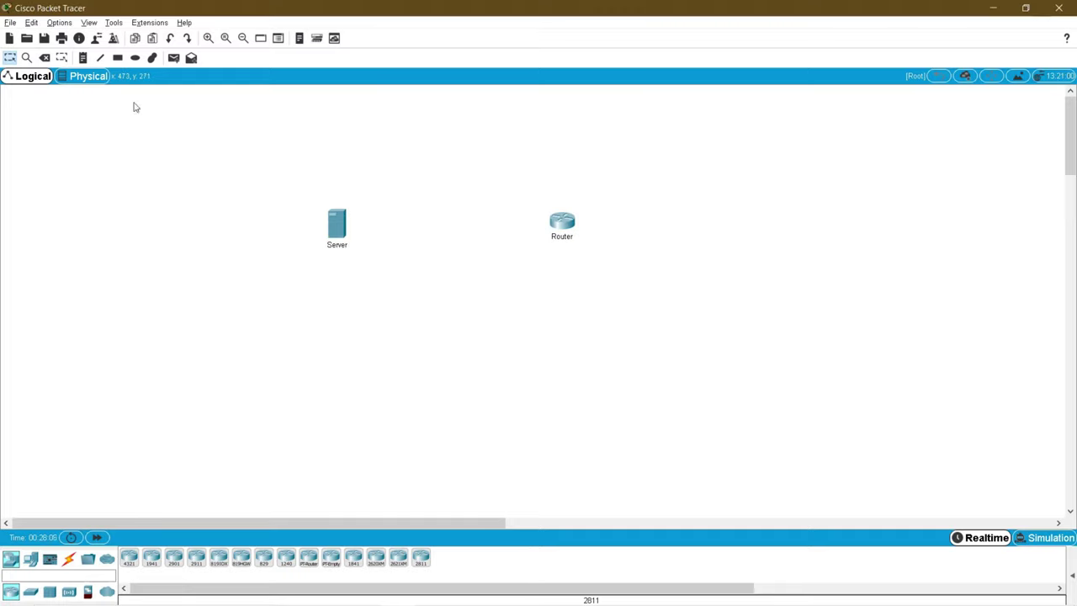
Step: Add notes 192.168.1.10 / 24 above the server and 192.168.1.1 / 24 above the router
click(84, 61)
click(306, 189)
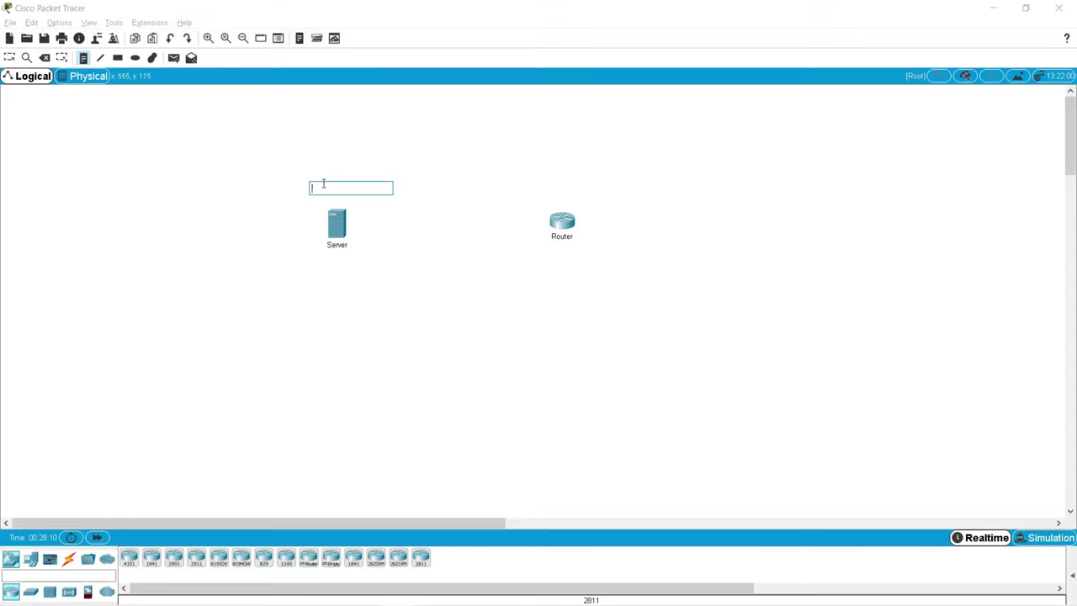
text(192.168.1.10 / 24)
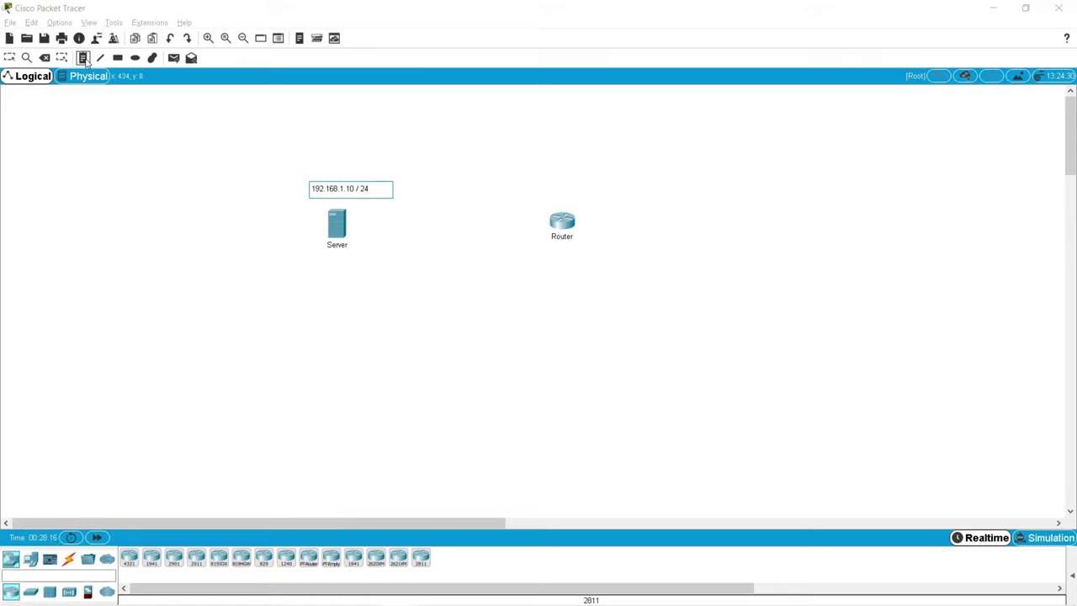
click(586, 224)
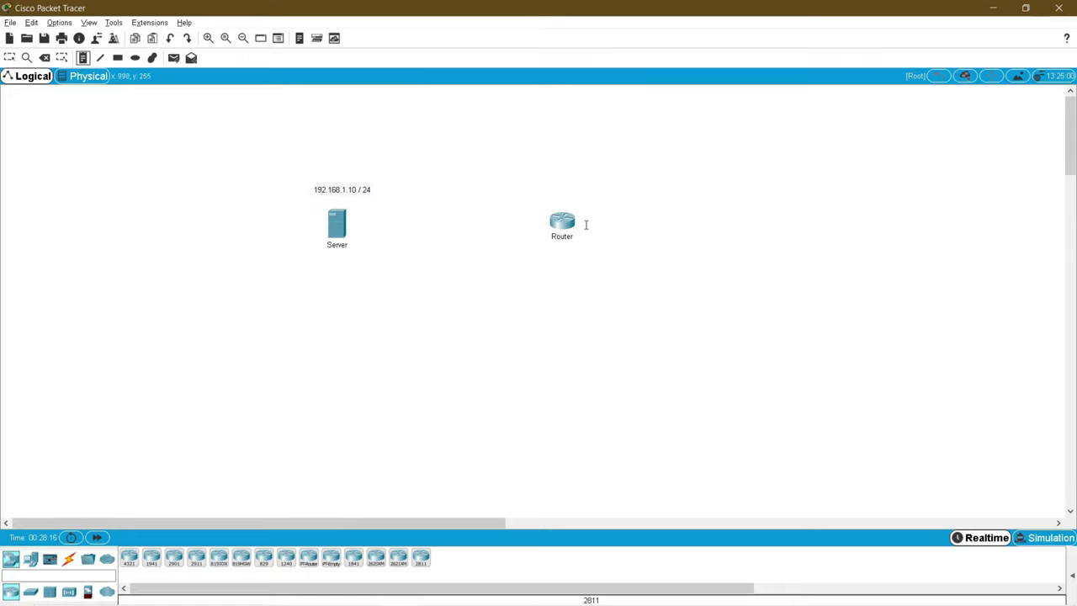
click(546, 193)
text(192.168.1.1 / 24)
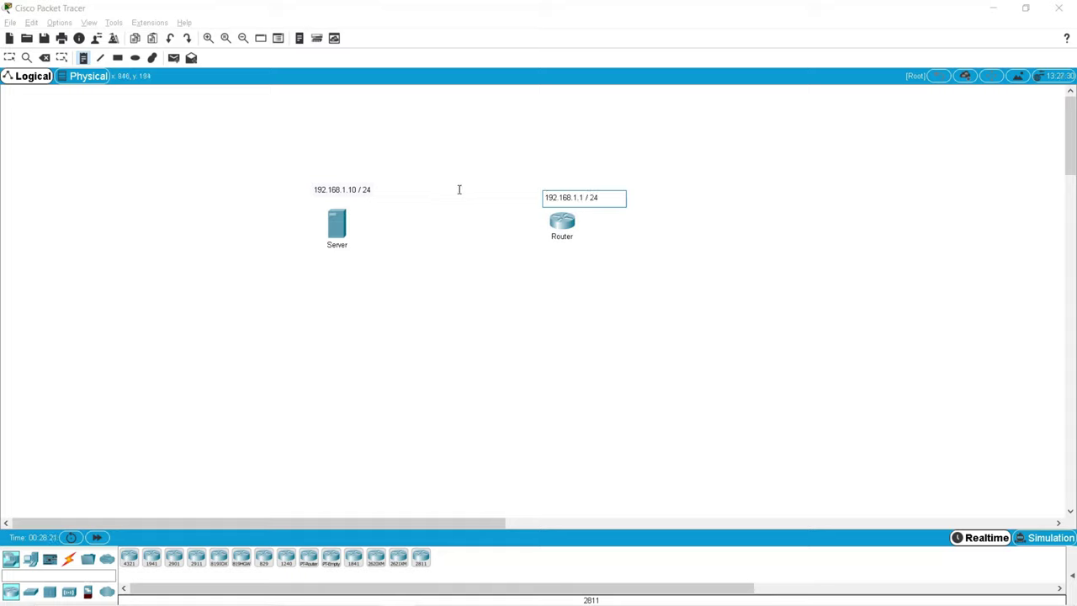
click(459, 190)
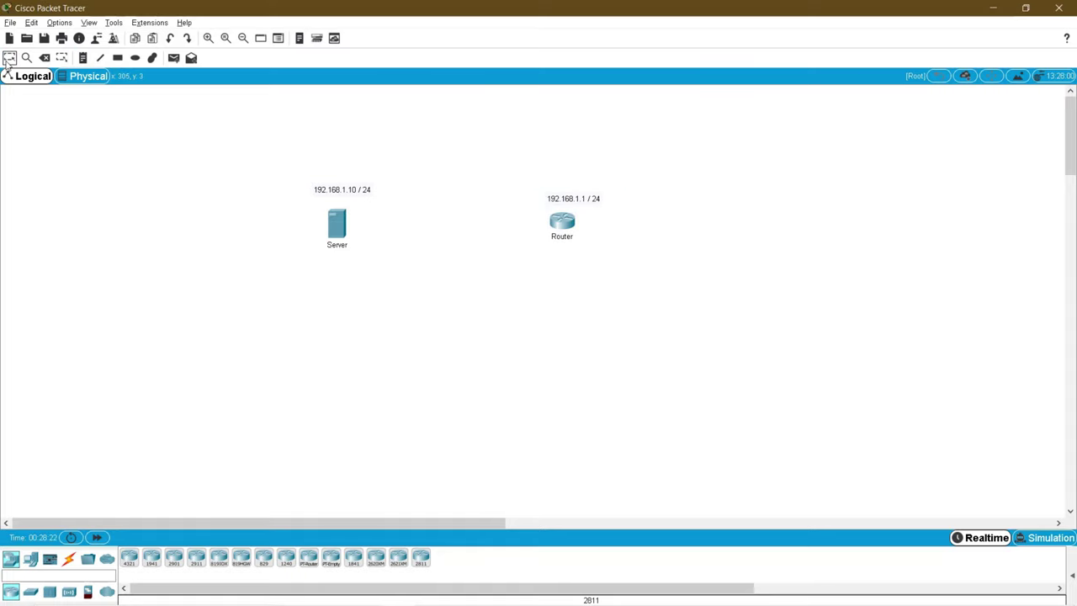
Step: Cable the server to the router with the automatic connection cable
click(69, 559)
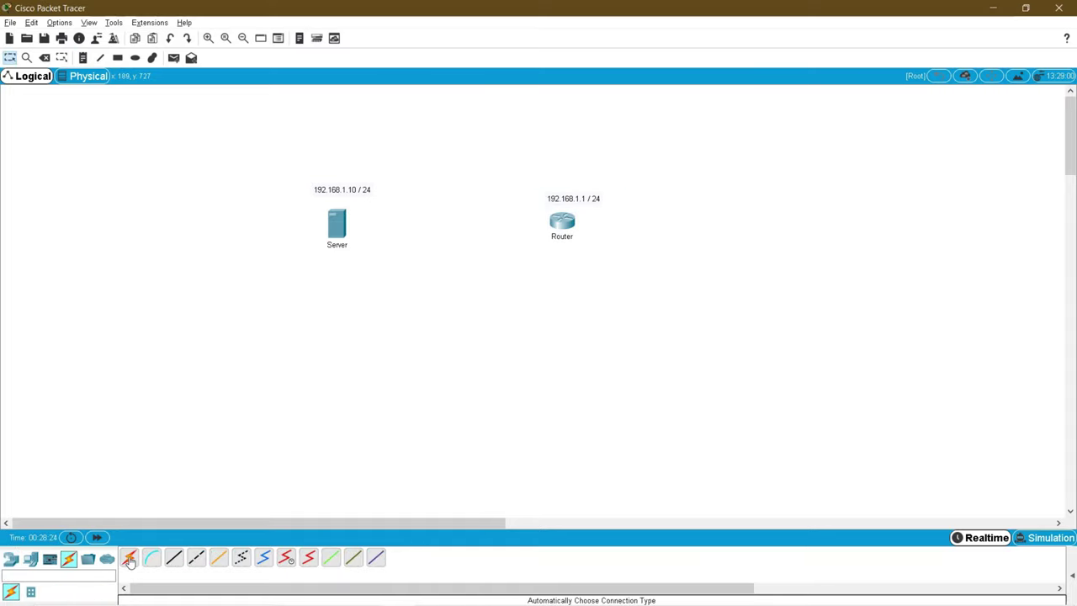
click(340, 230)
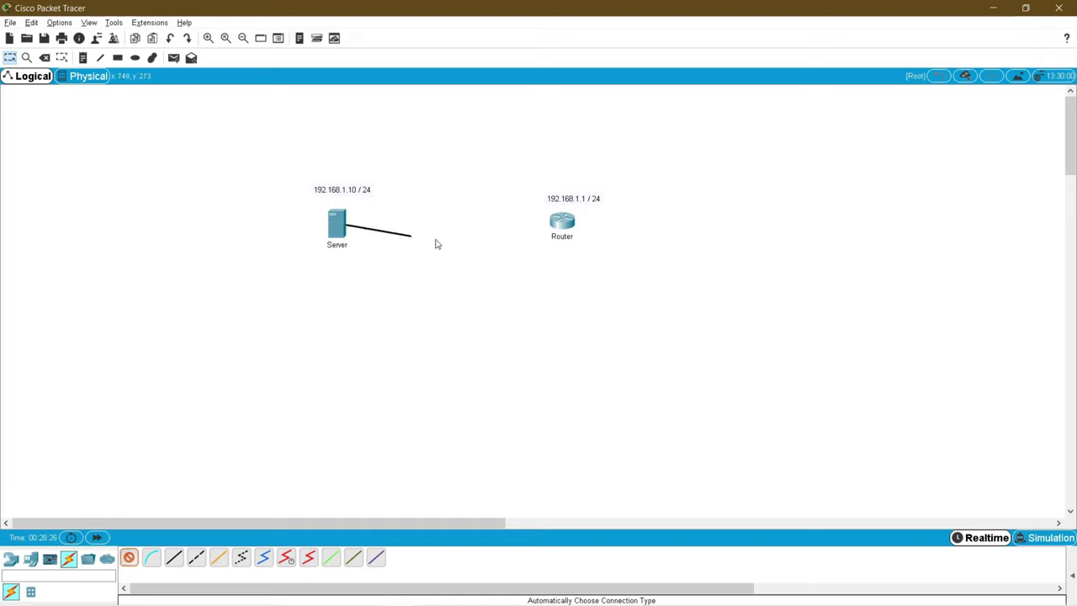
click(563, 223)
drag(563, 223, 569, 228)
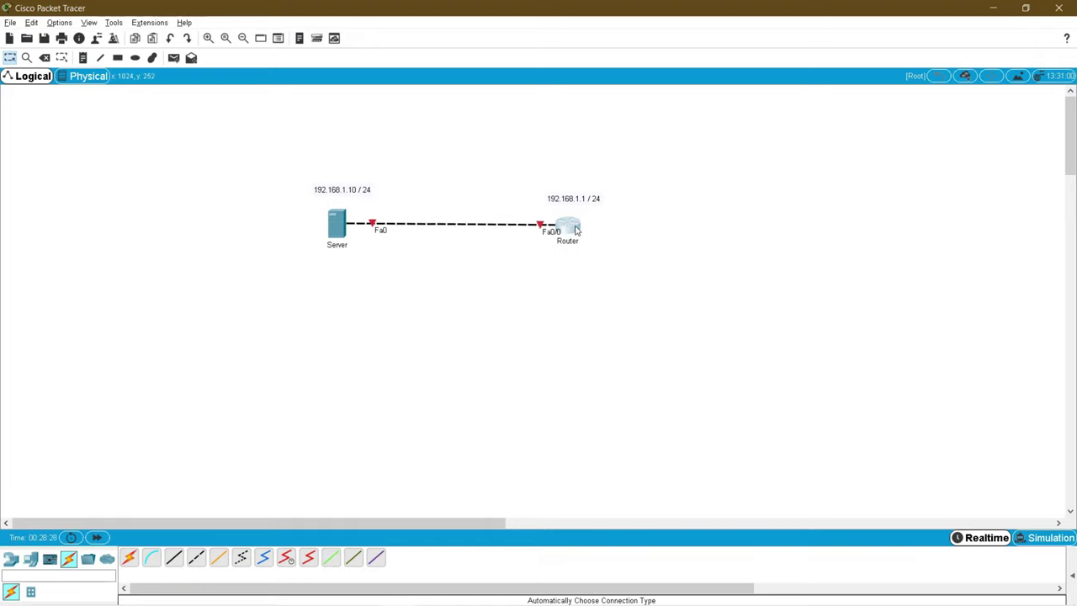
drag(616, 259, 526, 216)
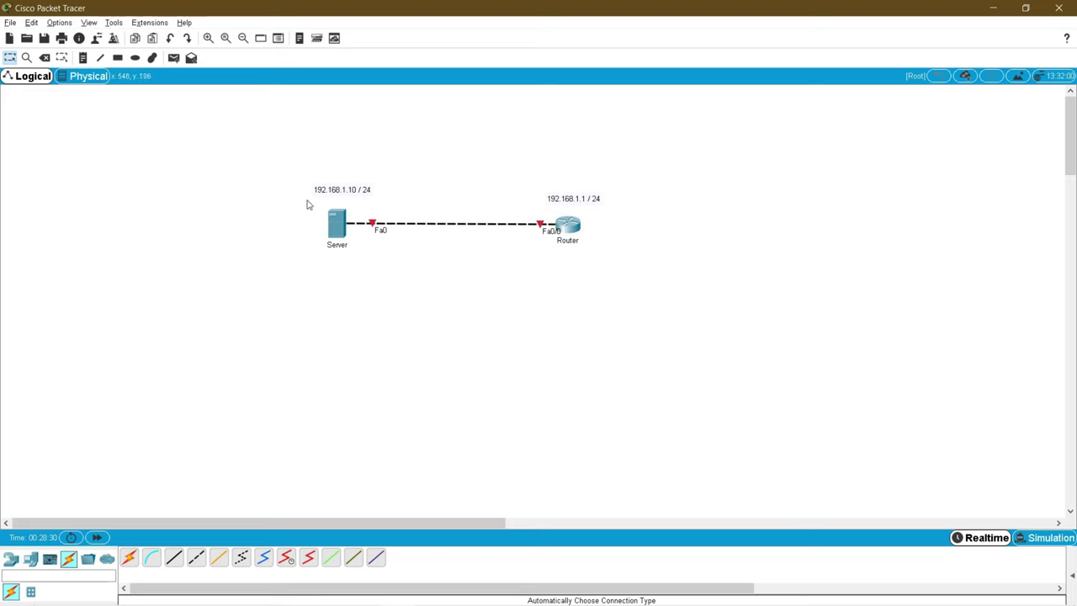
Step: Give the Server IP 192.168.1.10, mask 255.255.255.0 and gateway 192.168.1.1
click(339, 223)
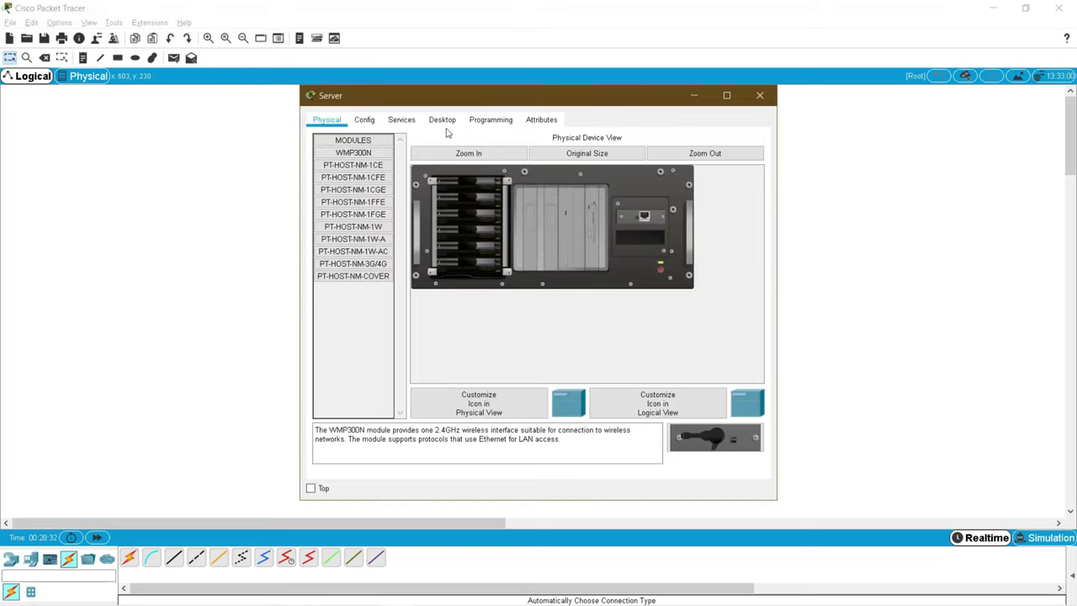
click(442, 119)
click(362, 169)
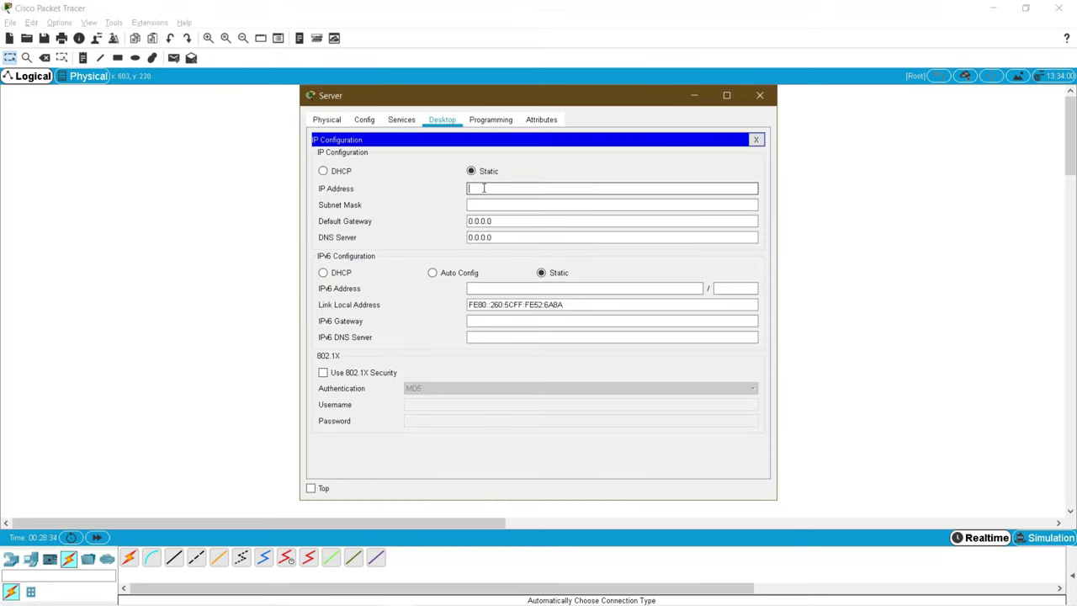
click(484, 188)
text(192.168.1.10)
key(Tab)
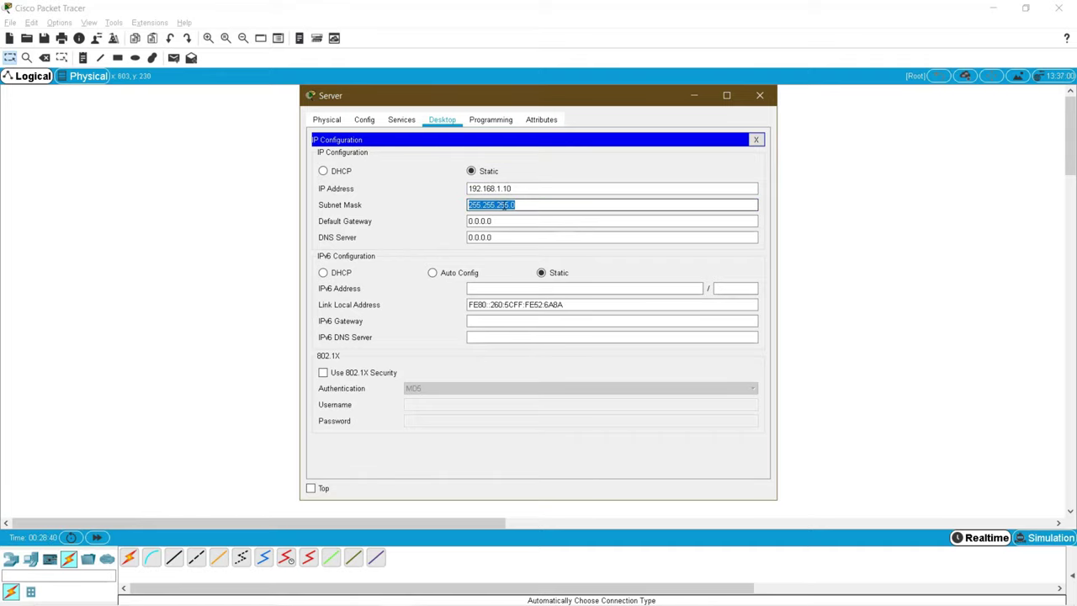
key(Tab)
text(1)
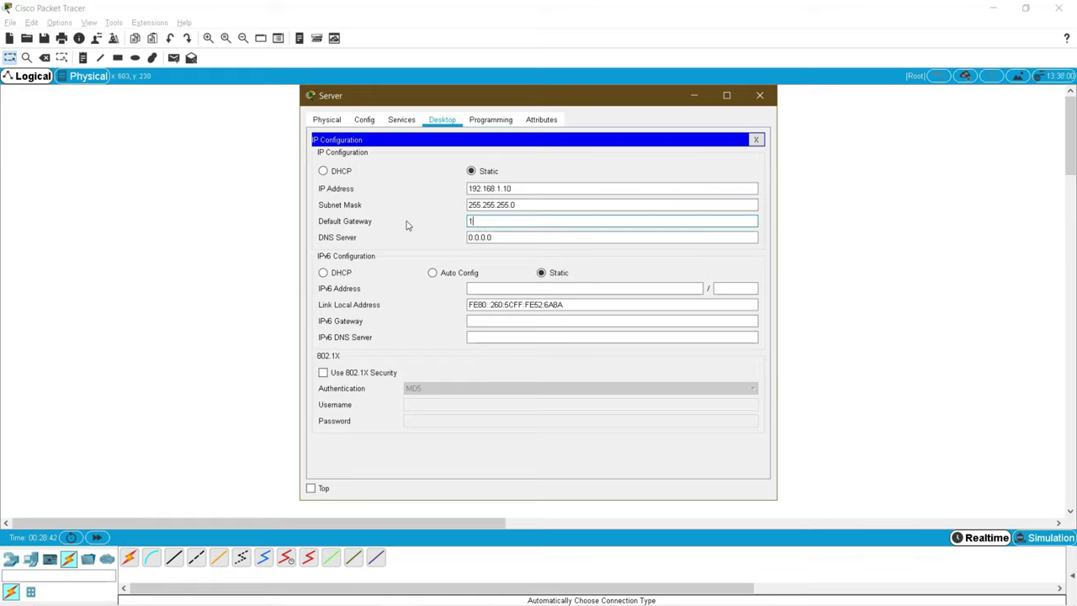
text(92.168.1.1)
key(Tab)
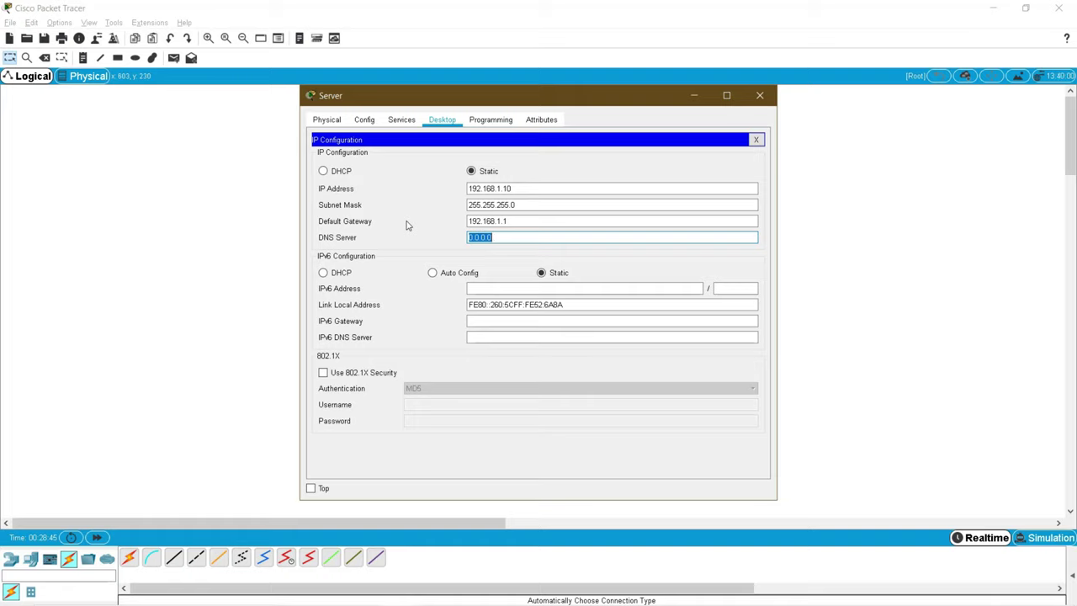
text(192.168.1.10)
Step: Review the Server's TFTP service file list, then close its window
click(395, 122)
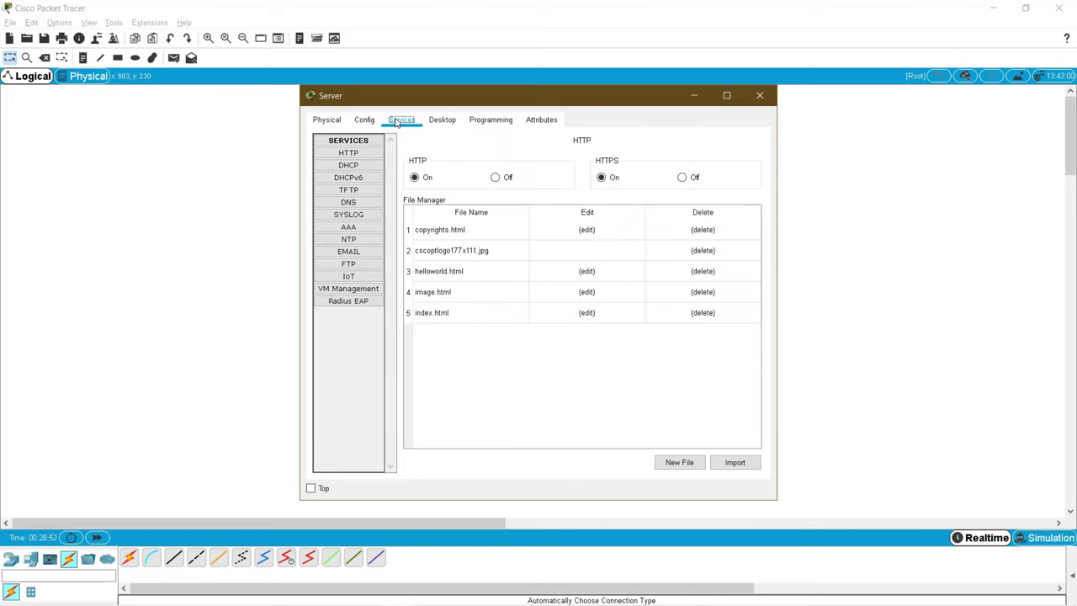
click(349, 192)
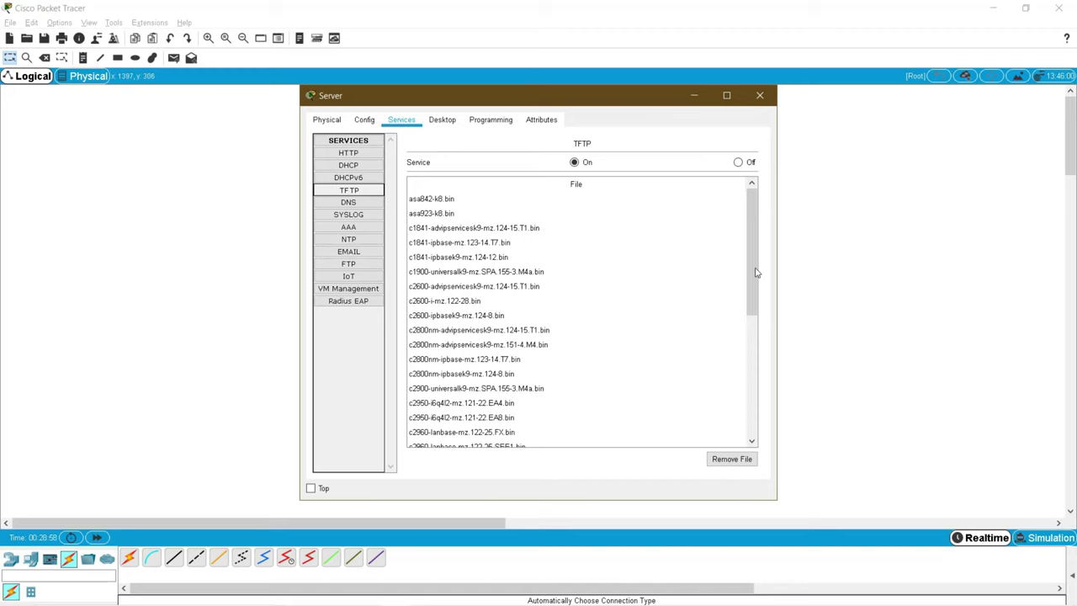
scroll(751, 261, down, 5)
scroll(755, 278, up, 3)
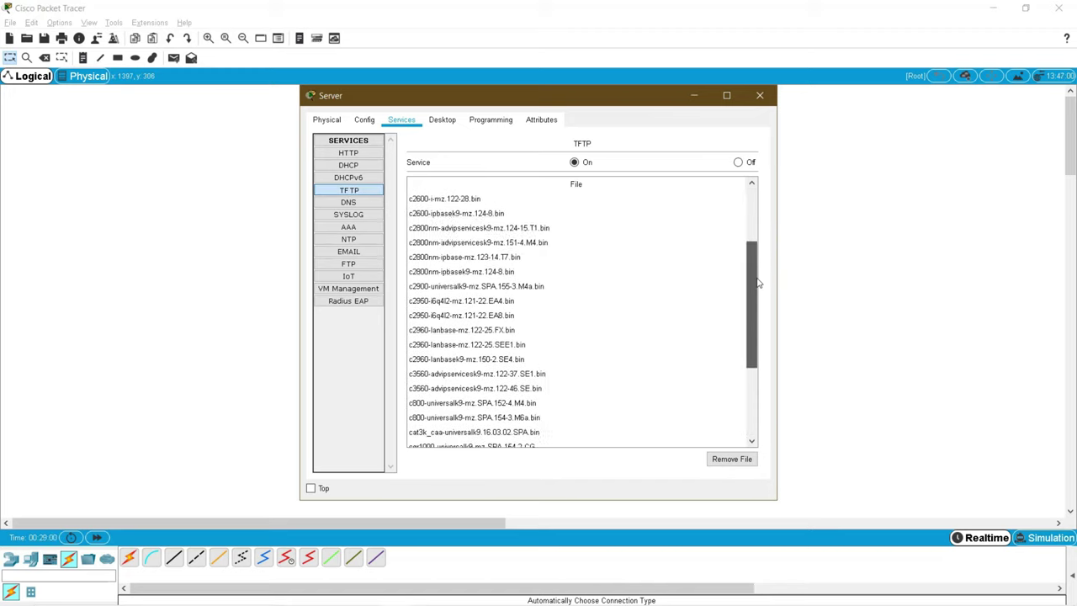
drag(757, 284, 764, 365)
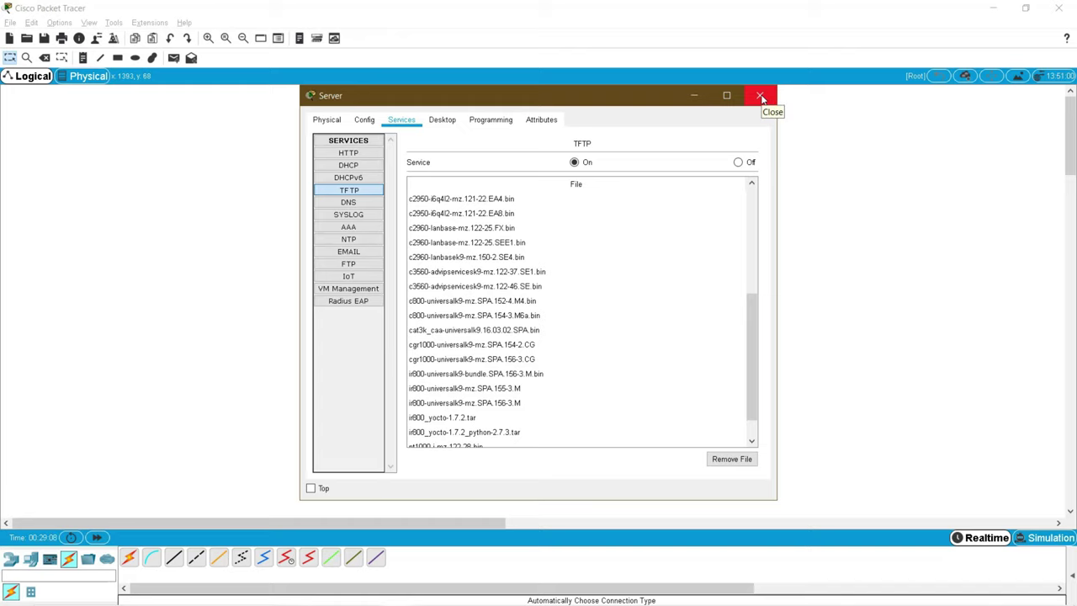
click(760, 97)
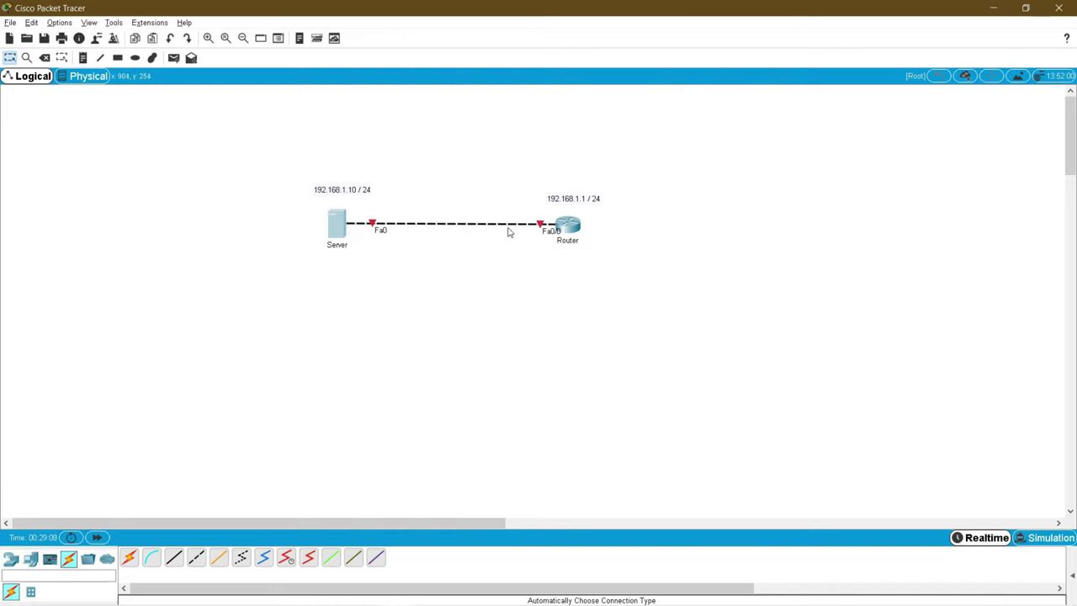
Step: Open the router's CLI and decline the initial configuration dialog with no
click(567, 225)
drag(541, 149, 799, 147)
click(721, 158)
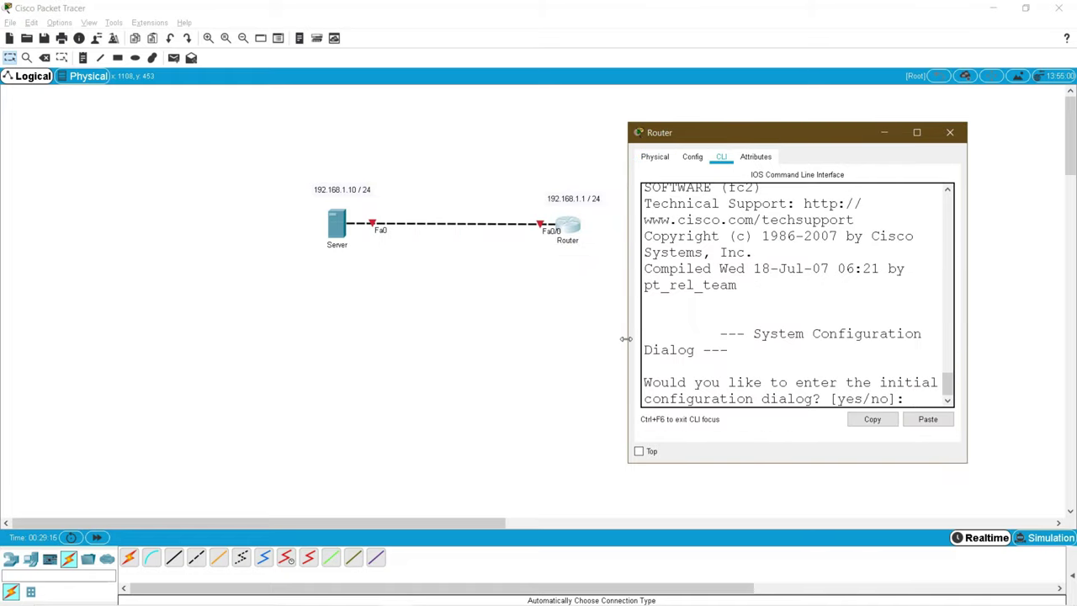
drag(628, 337, 433, 337)
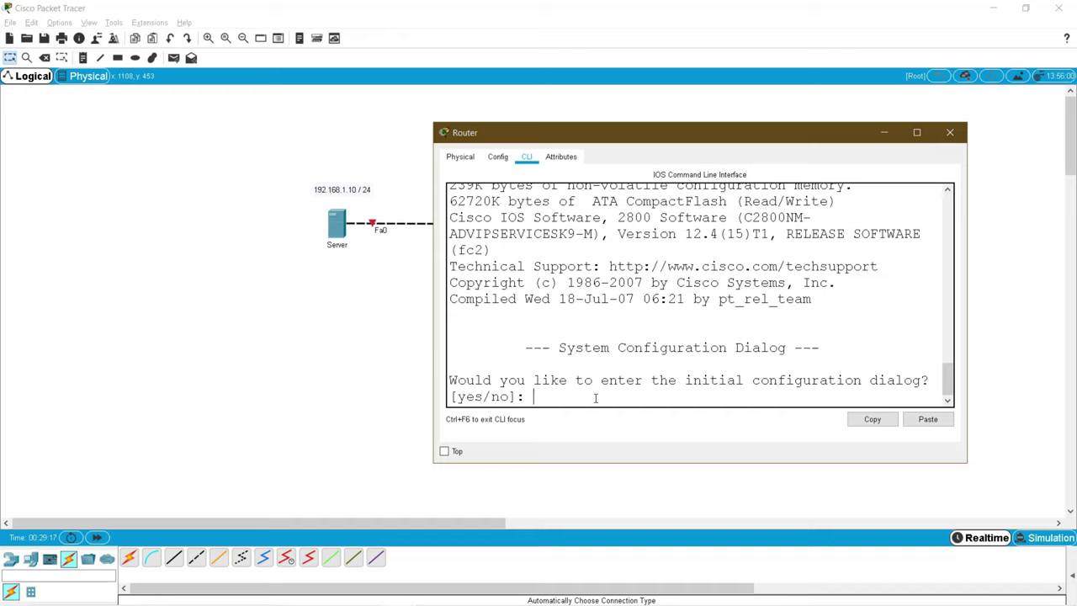
text(no)
key(Return)
Step: Enter global configuration mode and set the hostname to Gateway
key(Return)
text(en)
key(Return)
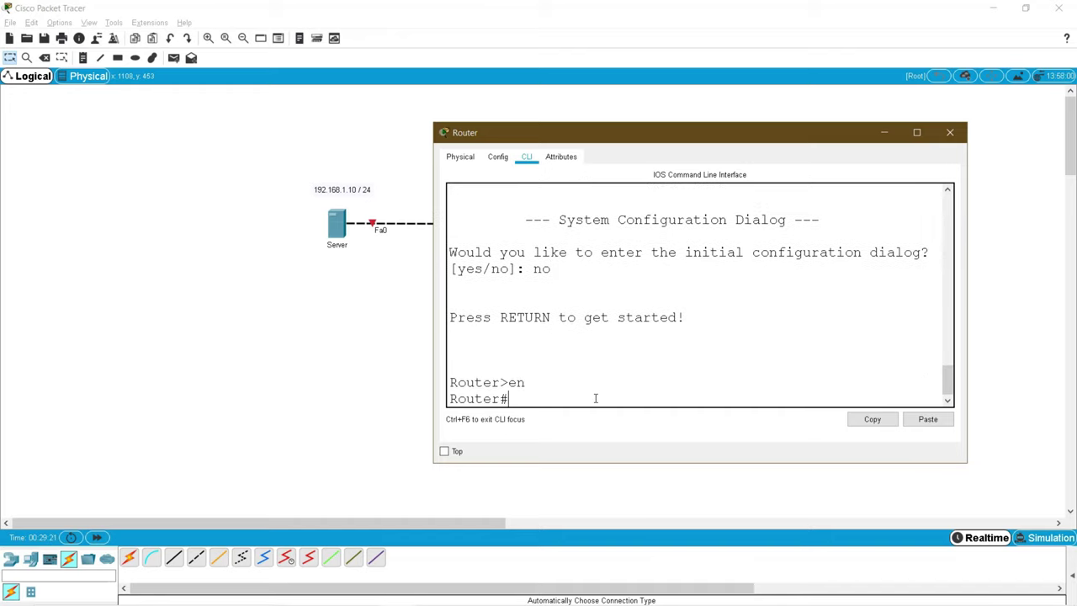
text(conf t)
key(Return)
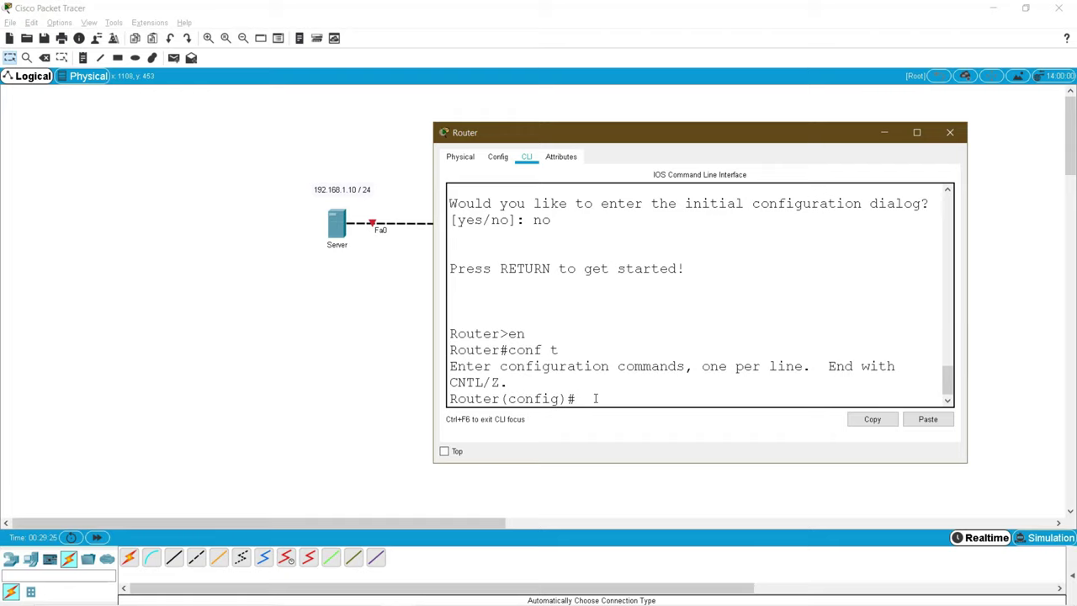
text(host)
key(Tab)
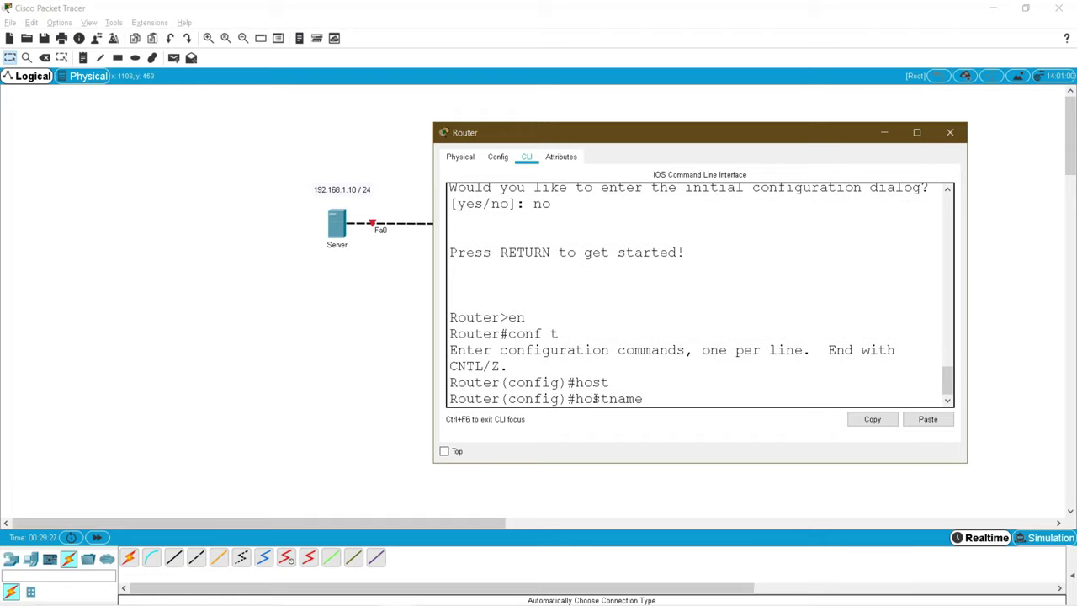
text(Gateway)
key(Return)
Step: Set a console 0 password with login, then enter interface fa0/0
text(line conso)
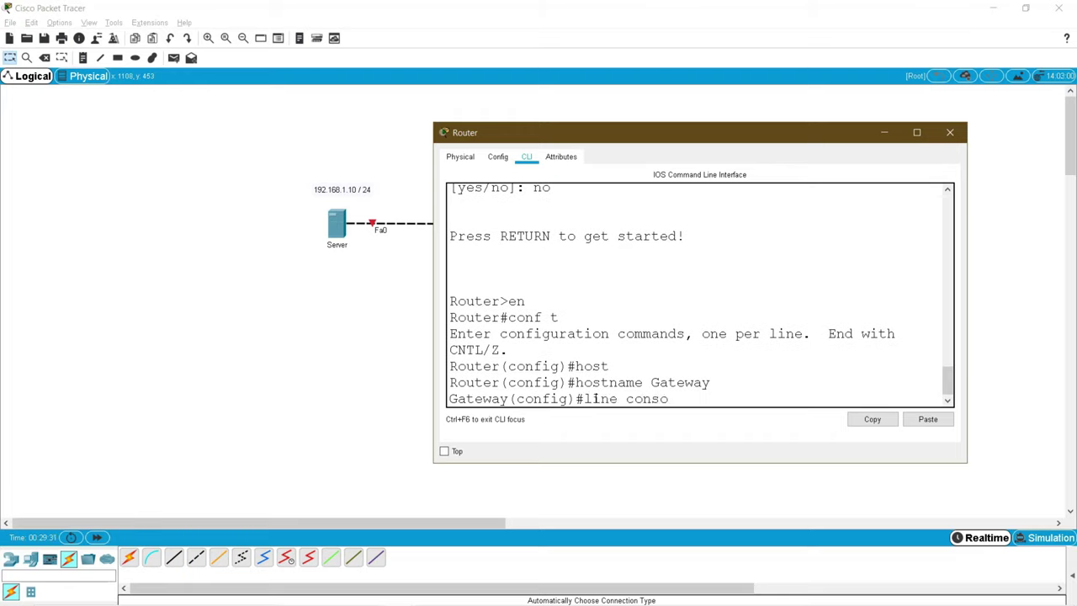
text(le 0)
key(Return)
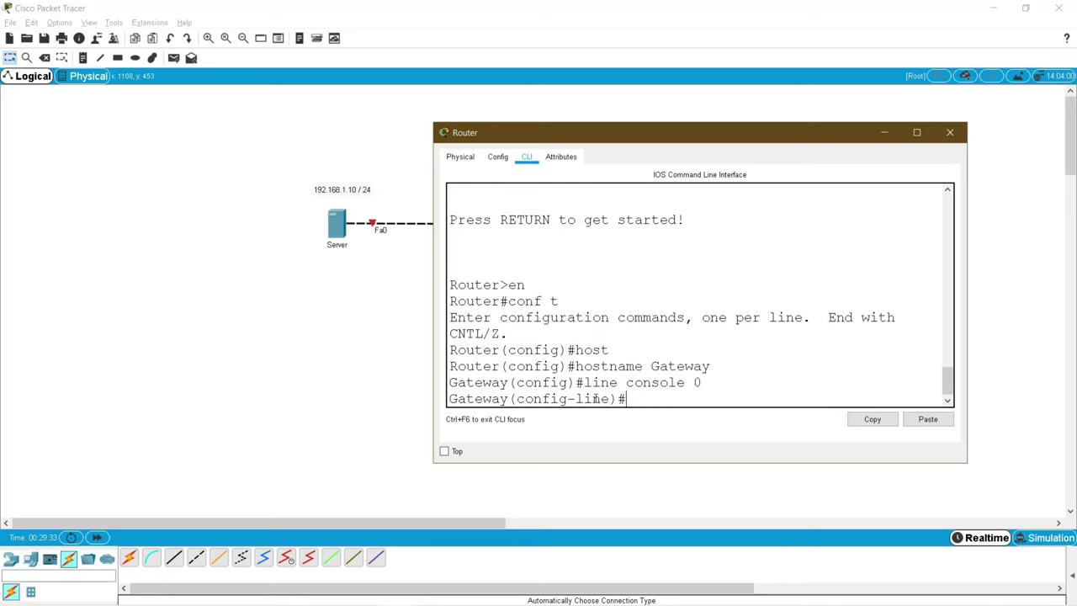
text(pass)
key(Tab)
text(cisco)
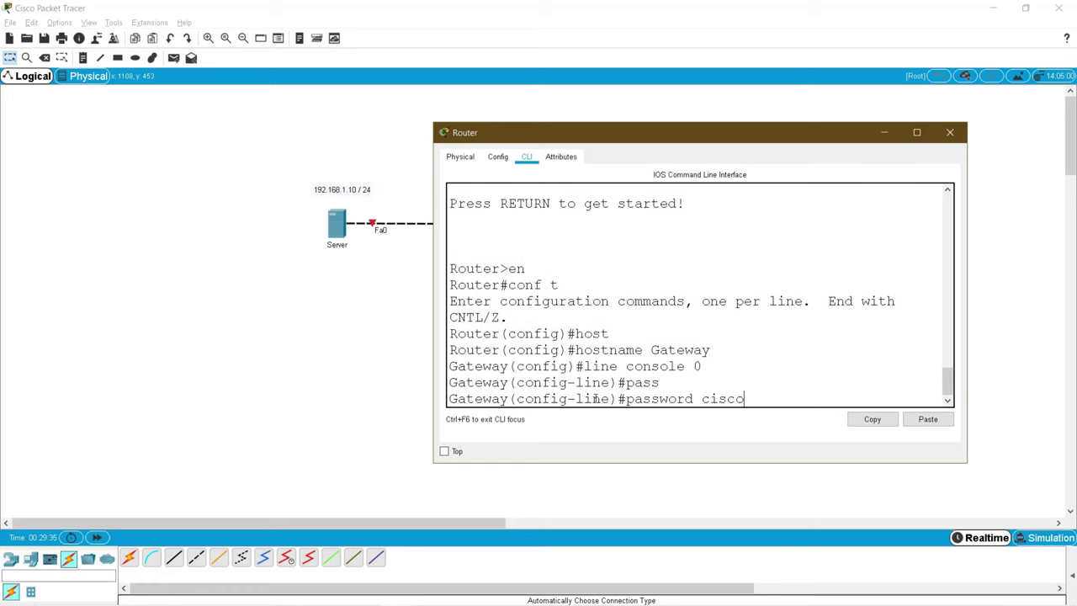
key(Return)
text(login)
key(Return)
key(Return)
text(eway(config-line)#e)
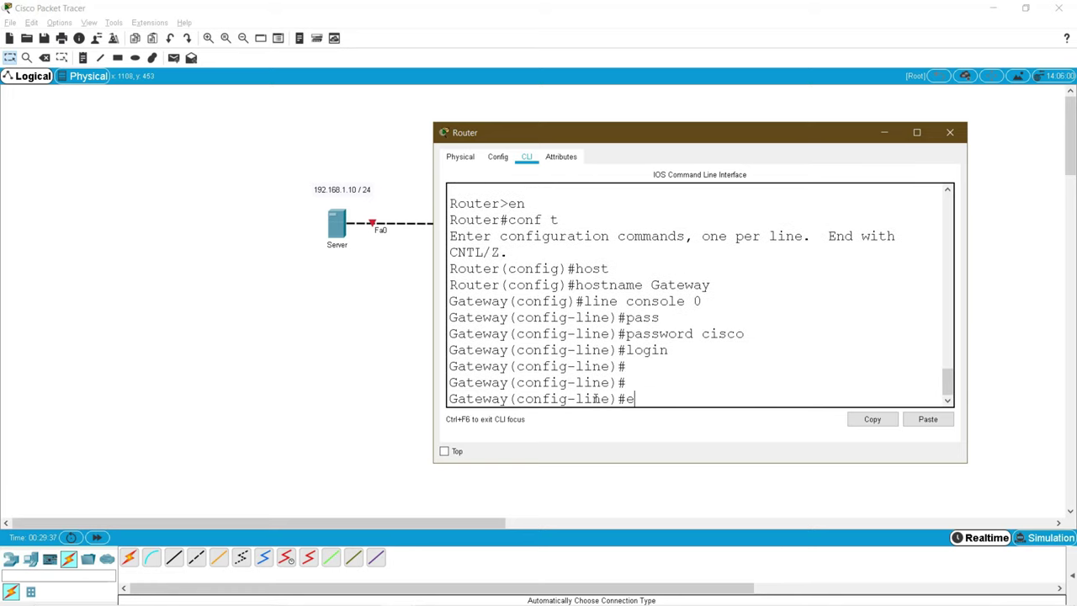
text(xit)
key(Return)
key(Return)
text(int )
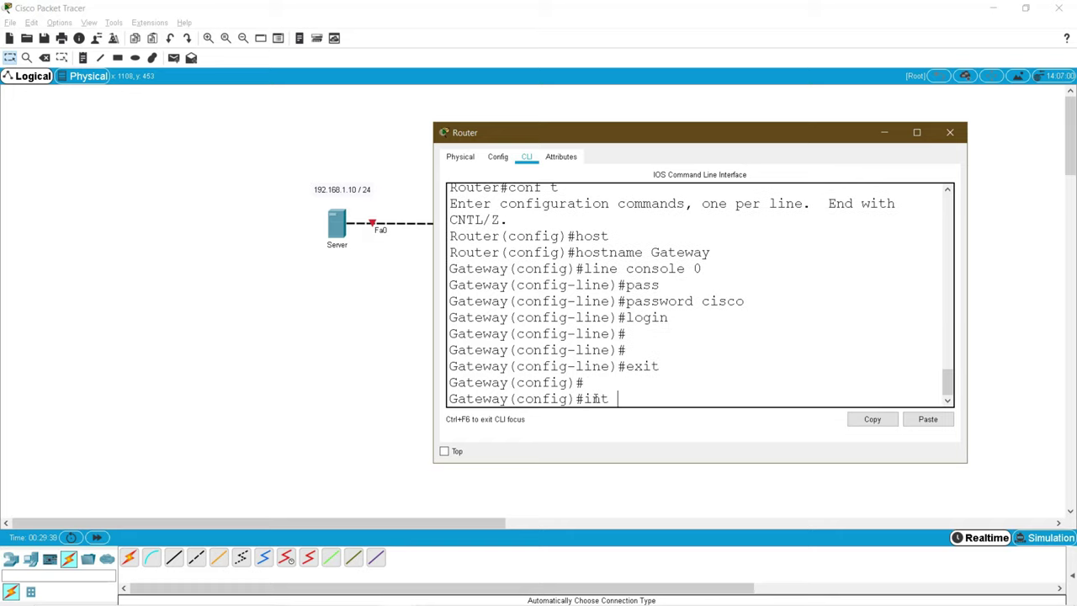
text(fa0/0)
key(Return)
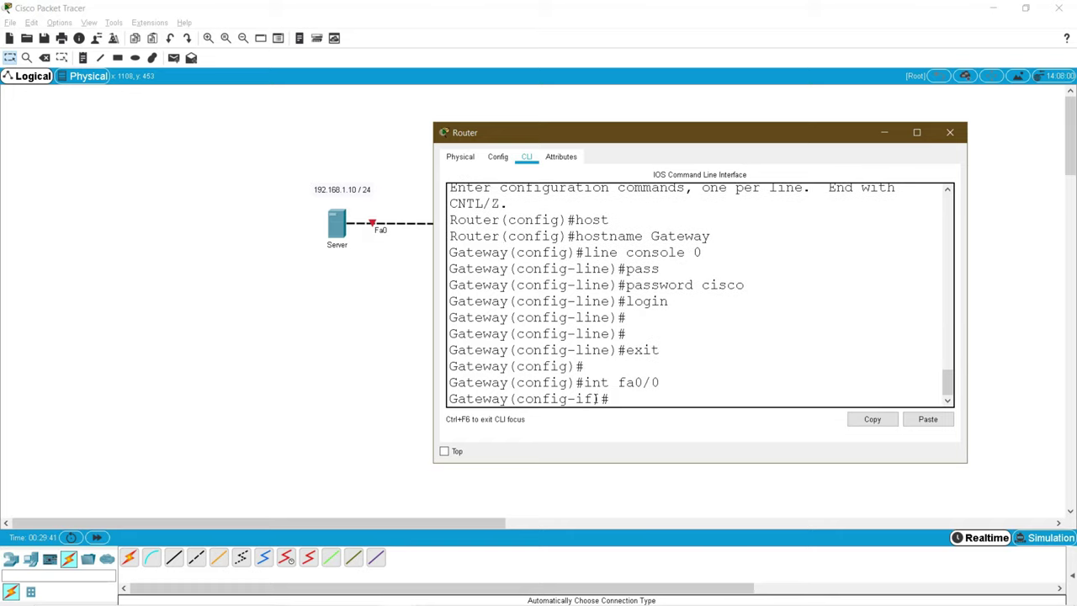
Step: Assign fa0/0 the address 192.168.1.1 255.255.255.0 and enable it with no shutdown
drag(588, 143, 722, 179)
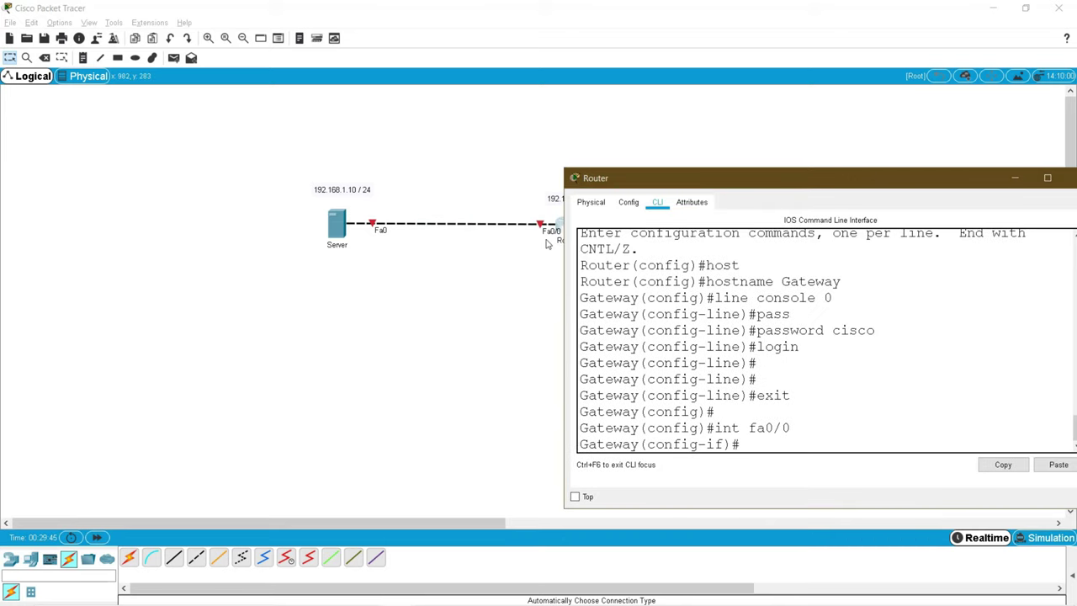
text(ip add)
key(Tab)
text(192.168)
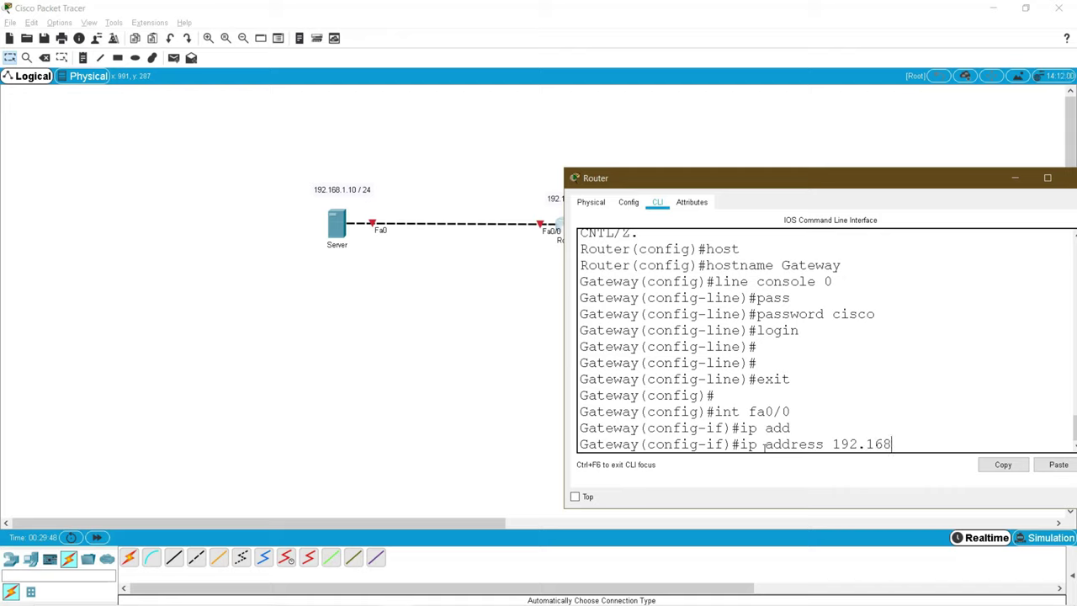
text(.1.1 255.255.255.0)
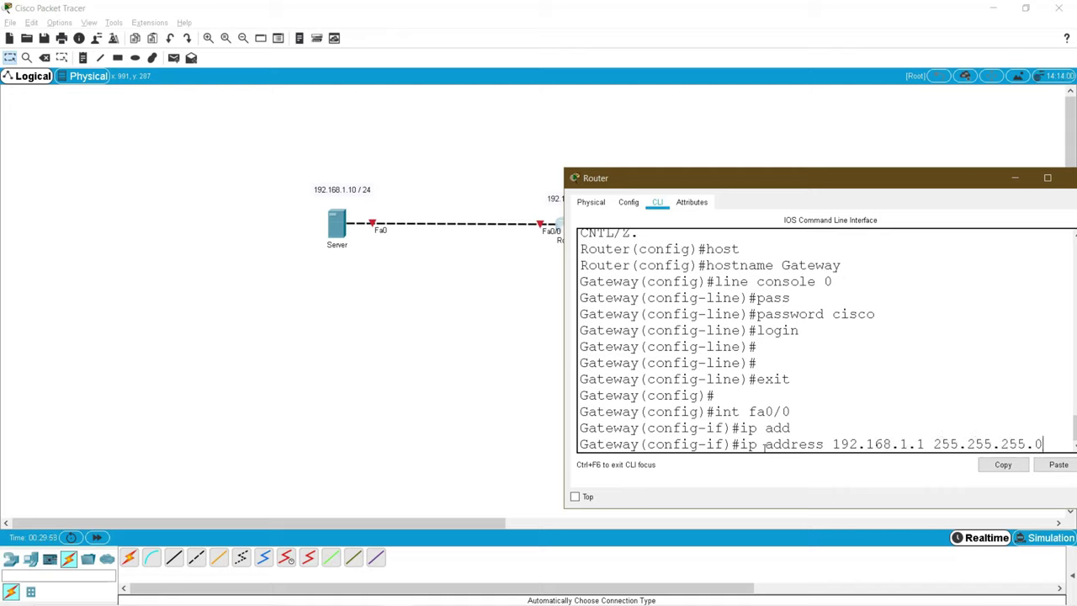
key(Return)
text(no shu)
key(Tab)
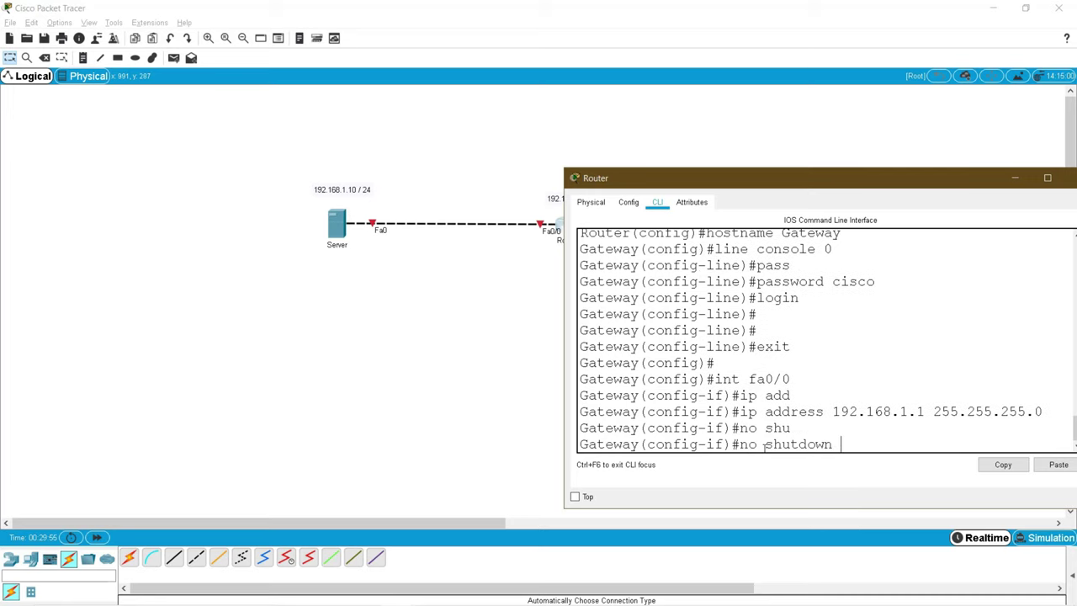
key(Return)
Step: Rearrange the console window and topology to show the now-up Server–Router link
drag(651, 187, 436, 246)
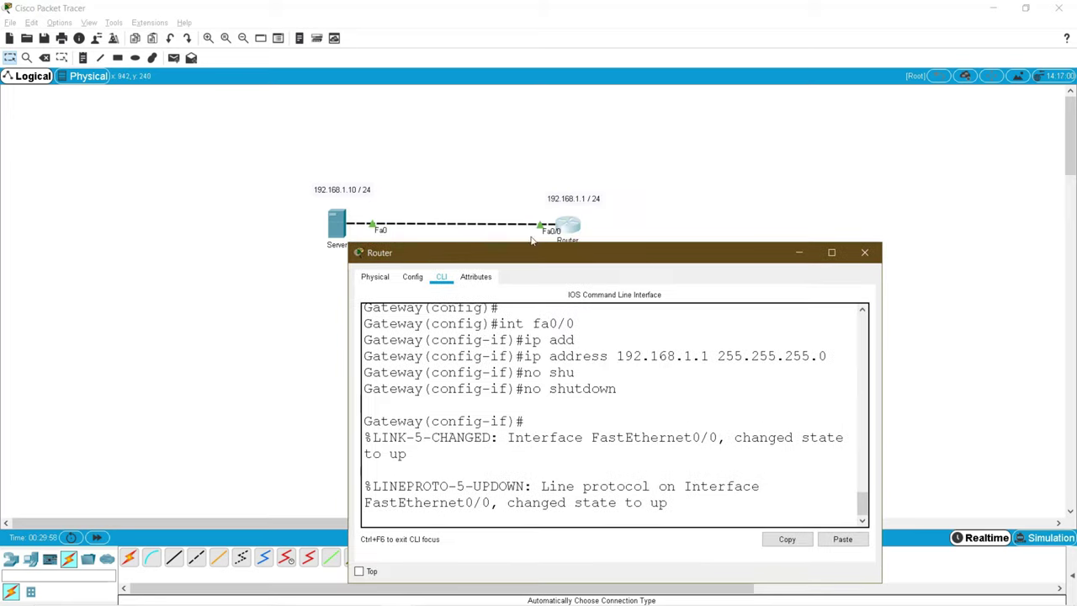
drag(285, 164, 552, 209)
click(640, 283)
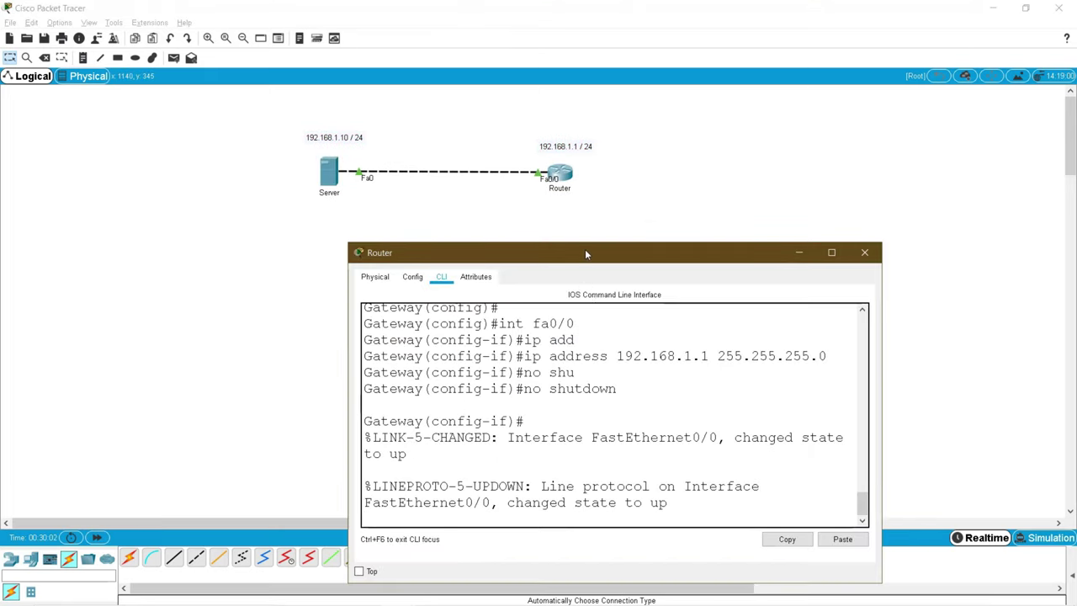
drag(586, 254, 608, 195)
scroll(609, 350, up, 2)
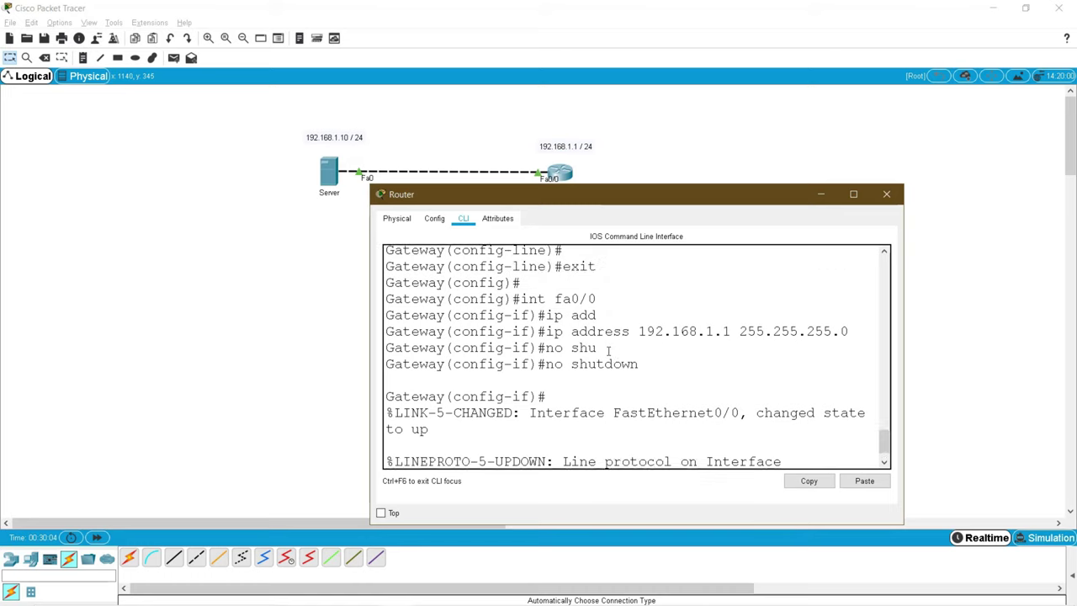
scroll(608, 350, up, 4)
drag(648, 353, 809, 296)
click(538, 290)
scroll(589, 311, down, 4)
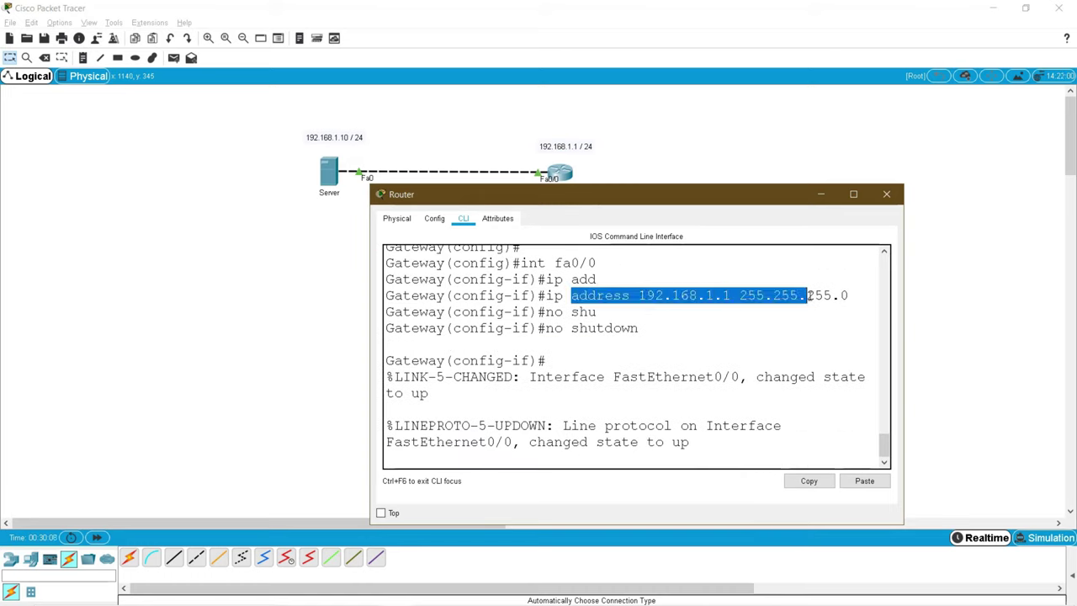
click(514, 445)
Step: Leave configuration mode with end and save the configuration with wr
key(Return)
key(Return)
key(Return)
key(Return)
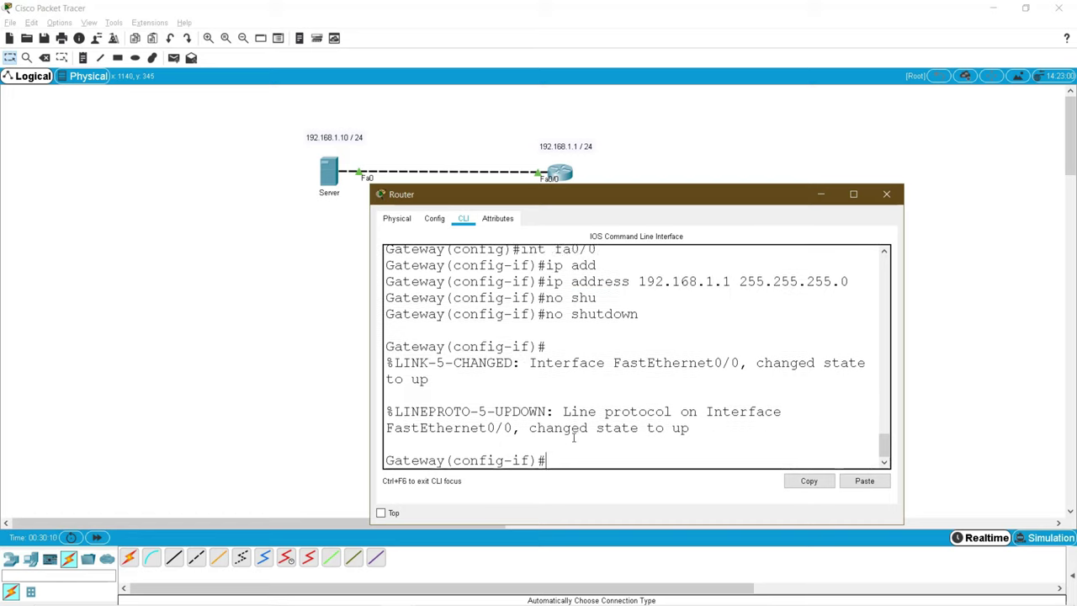
text(end)
key(Return)
key(Return)
key(Return)
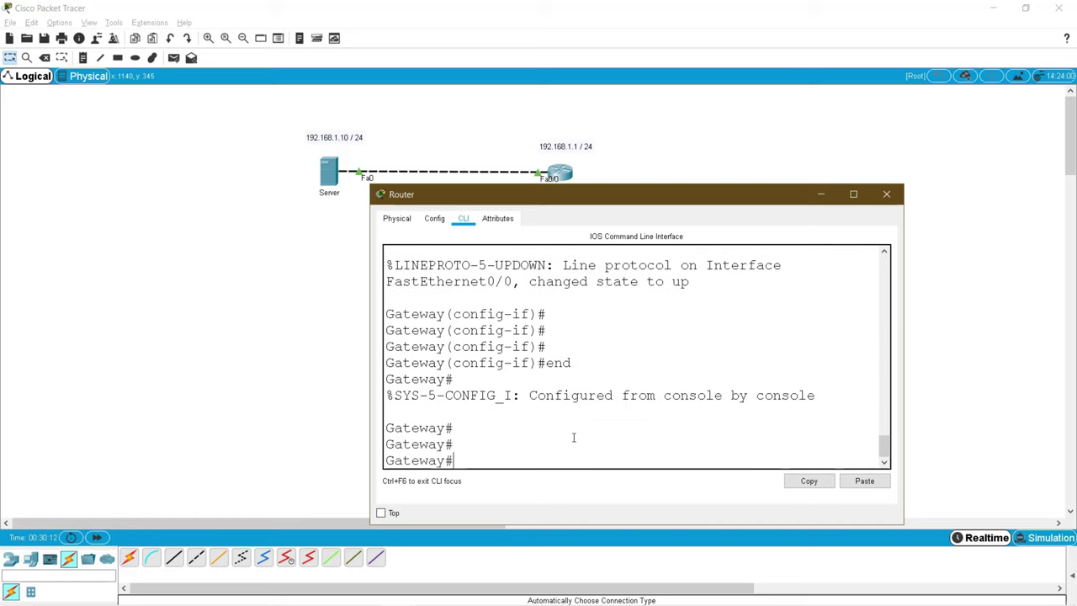
text(wr)
key(Return)
key(Return)
key(Return)
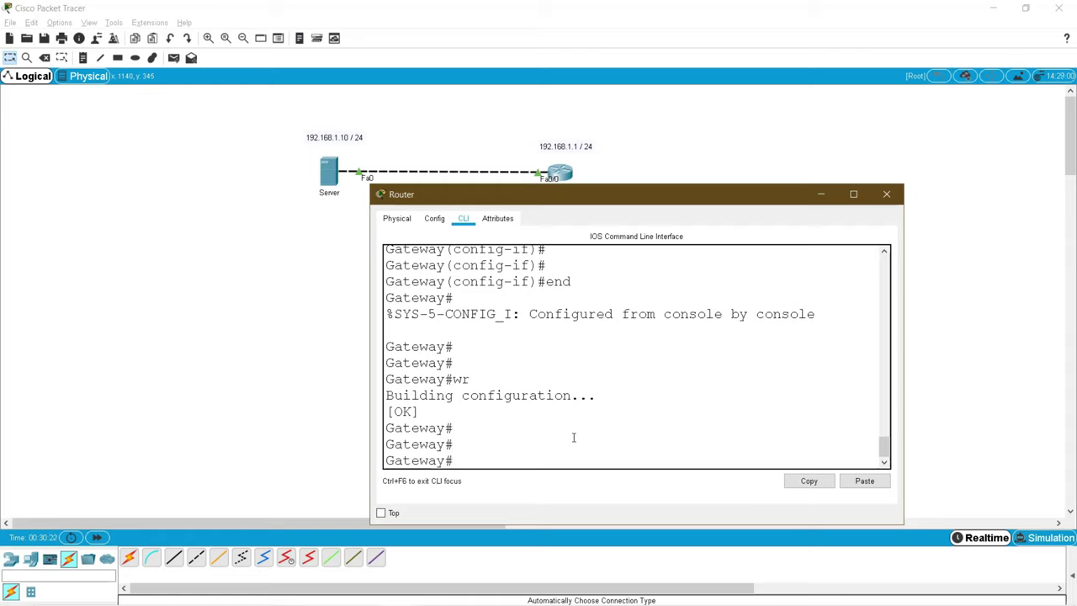
Step: List the router's flash contents with show flash:
text(sh)
key(Tab)
text(flas)
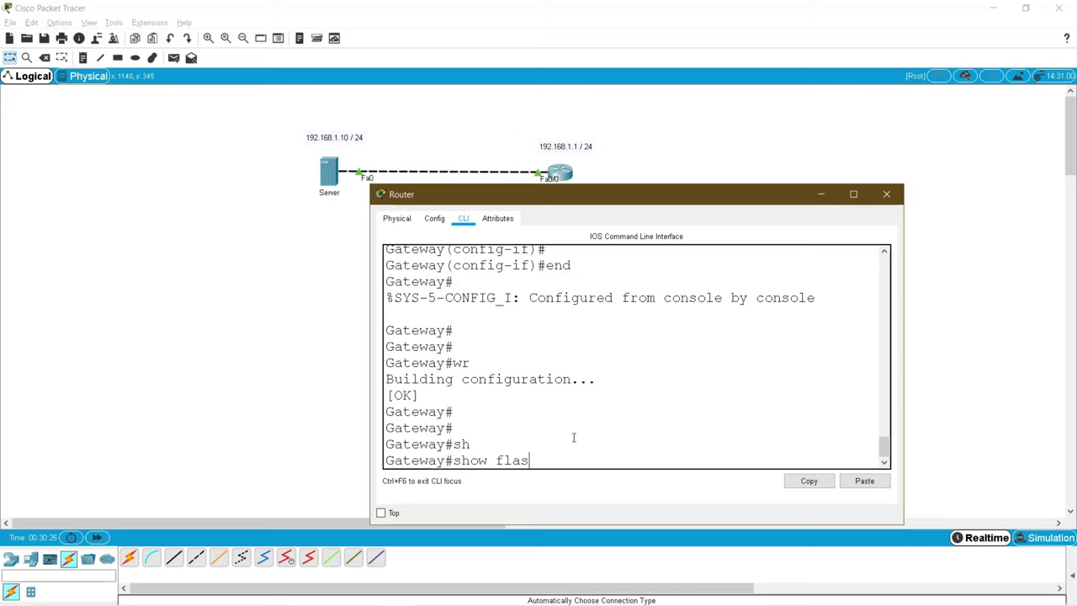
key(Tab)
key(Return)
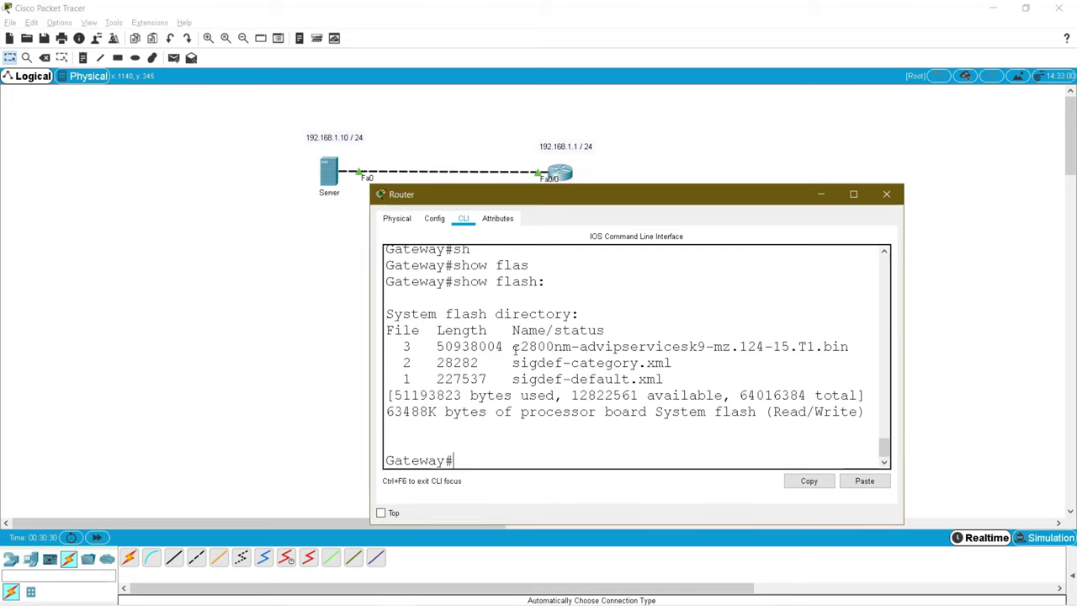
Step: Copy the image name c2800nm-advipservicesk9-mz.124-15.T1.bin from the flash listing
drag(514, 347, 869, 348)
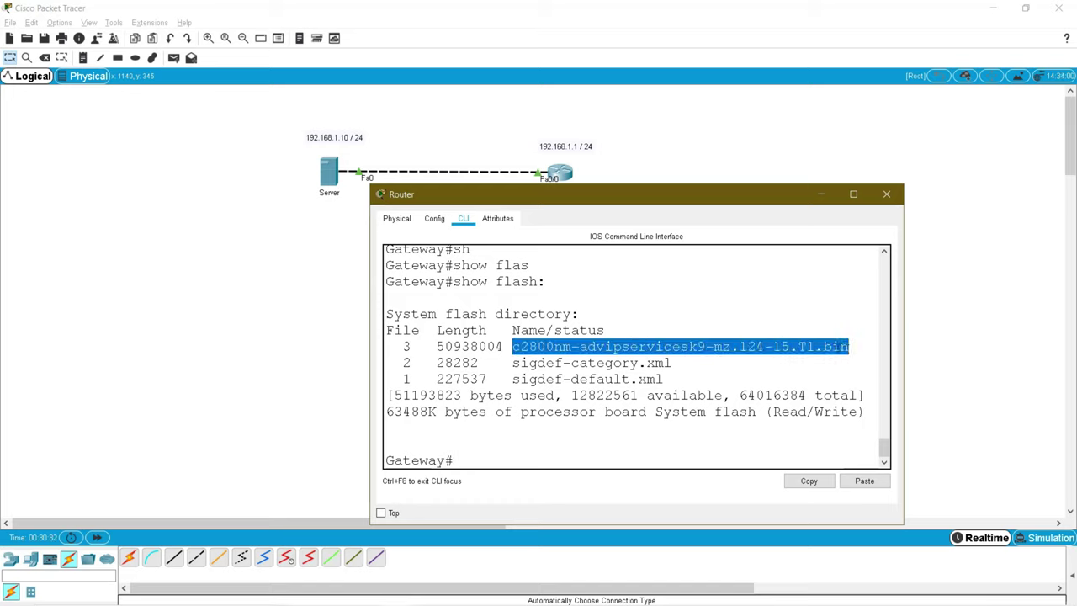
click(616, 347)
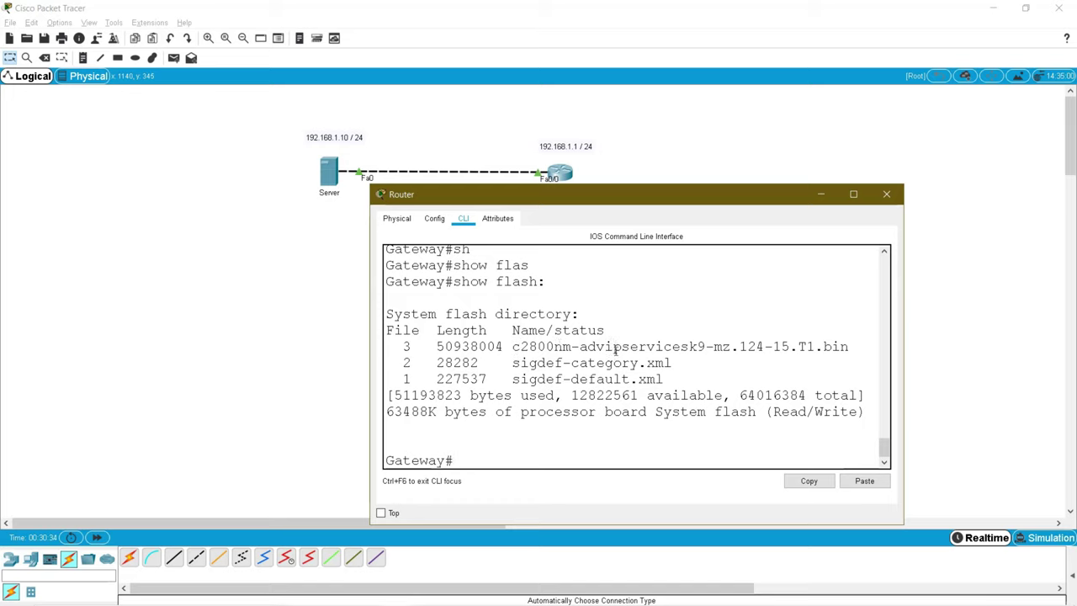
drag(510, 346, 855, 348)
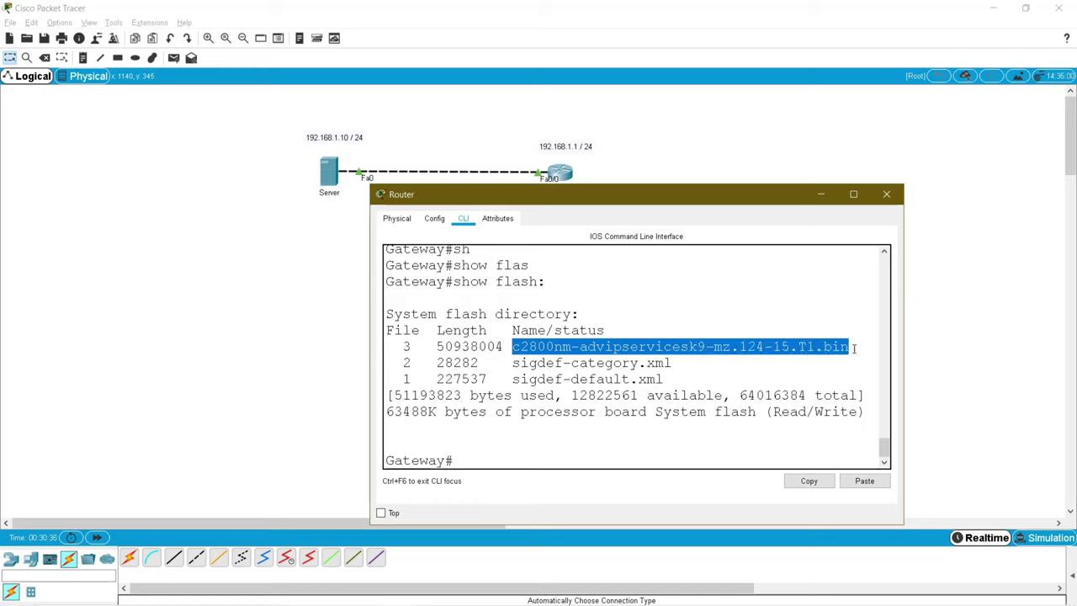
double_click(515, 281)
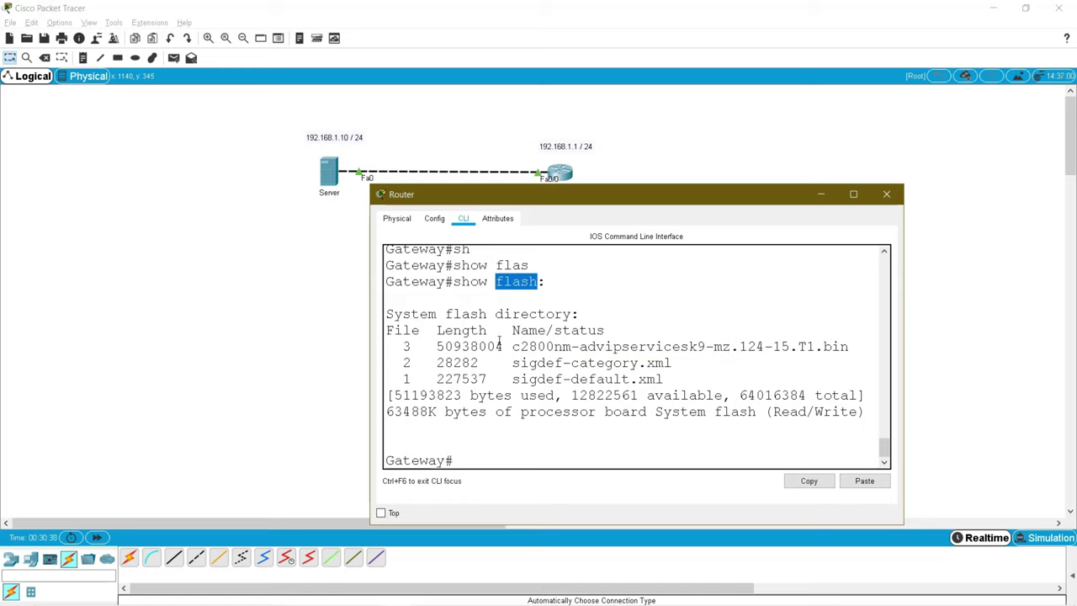
drag(513, 346, 849, 347)
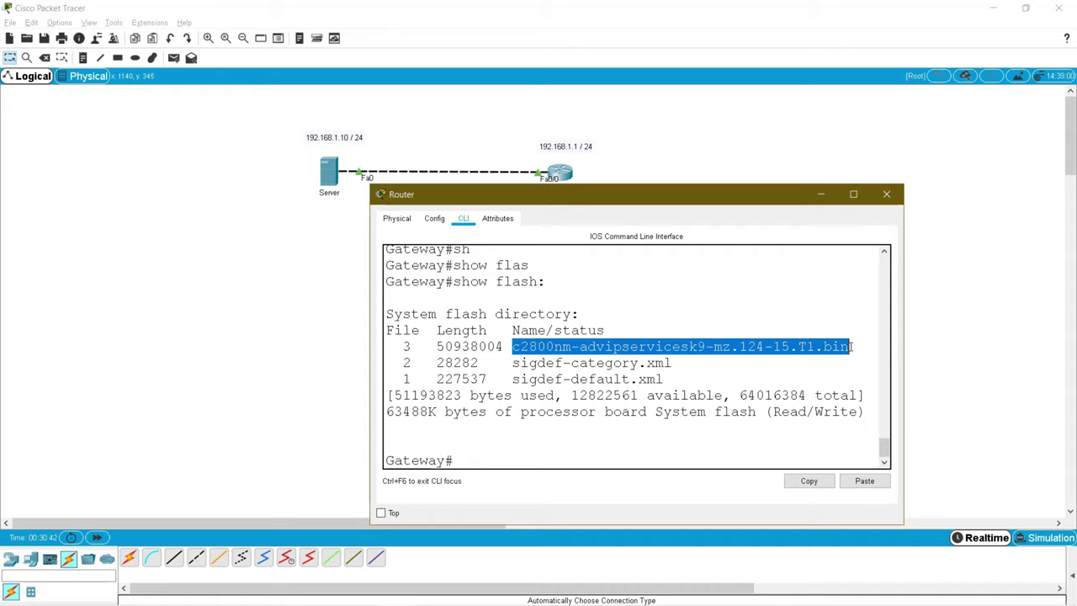
right_click(754, 345)
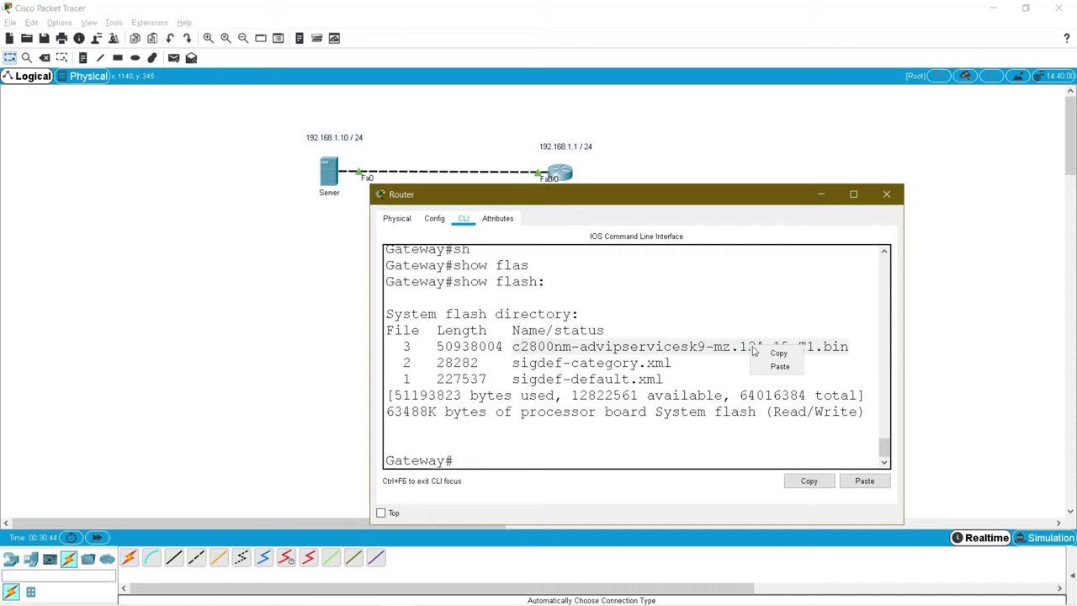
click(773, 352)
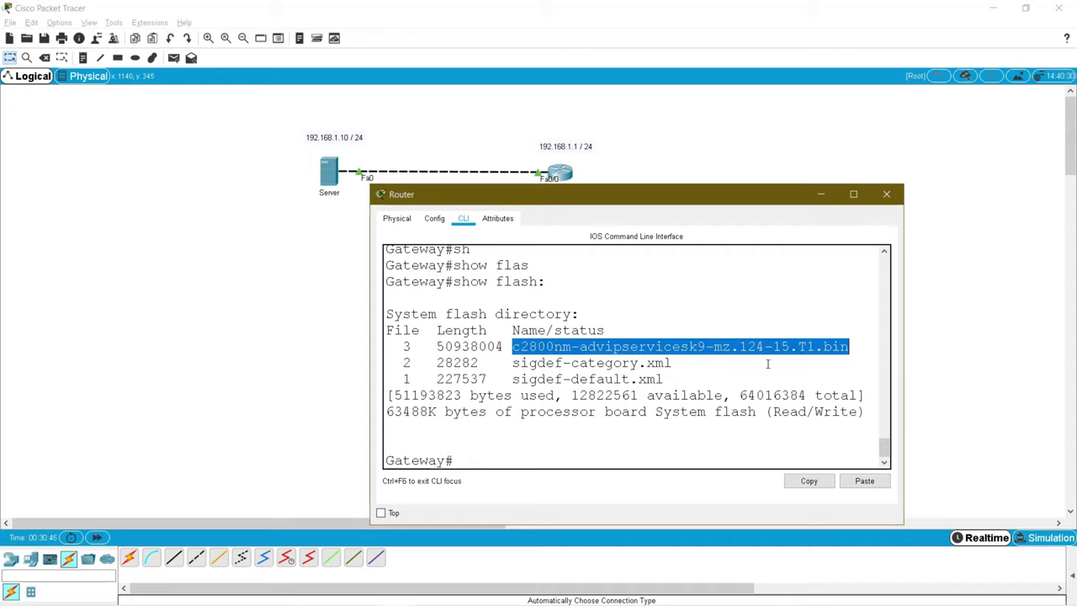
click(519, 462)
Step: Run copy flash: tftp: with the pasted IOS image name as the source file
text(cop)
key(Tab)
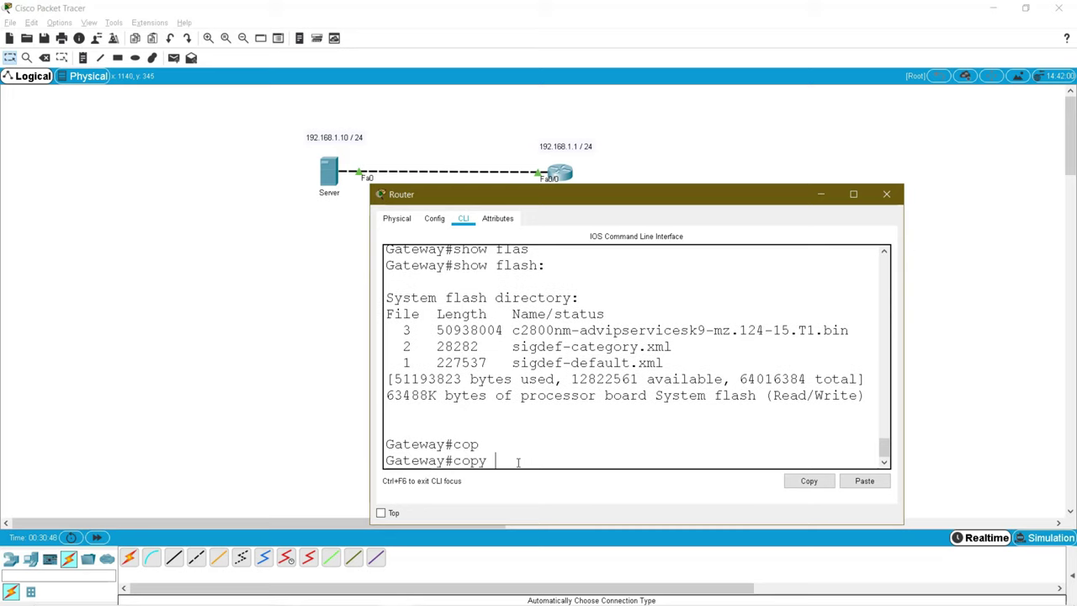
text(flas)
key(Tab)
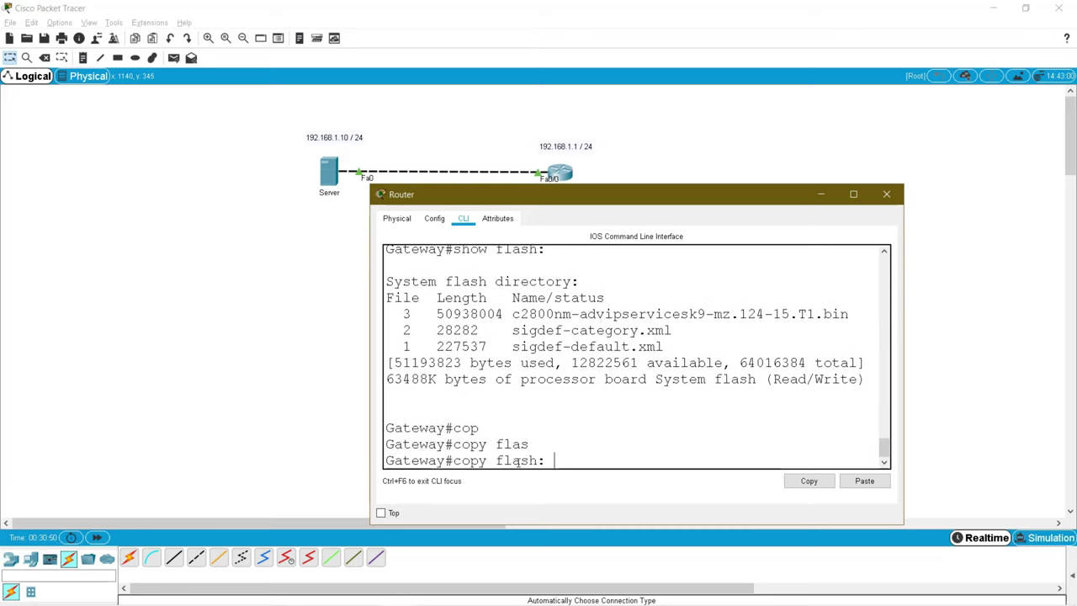
text(tf)
key(Tab)
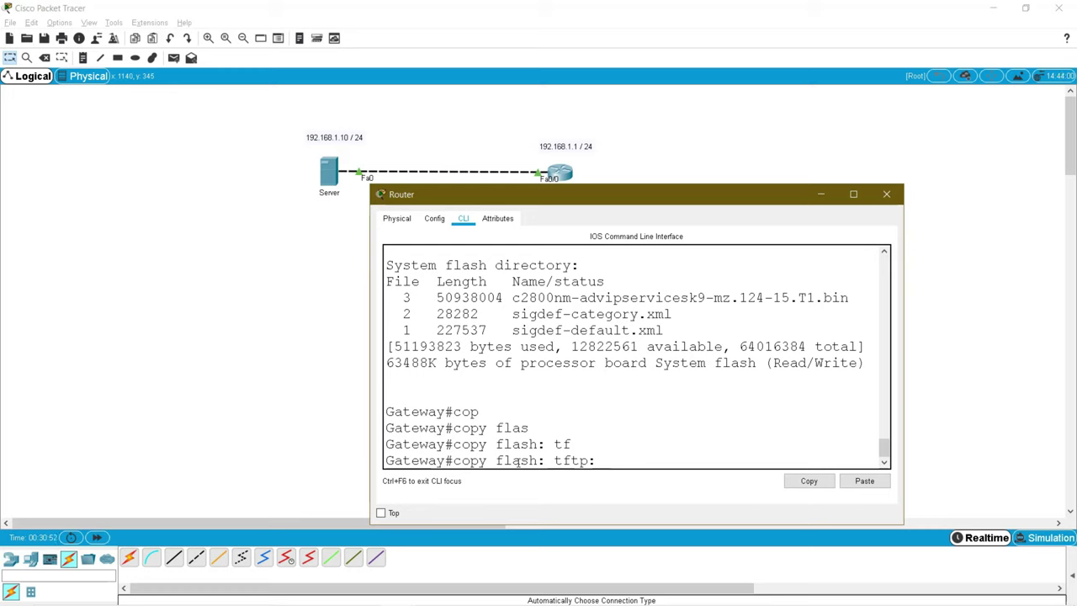
key(Return)
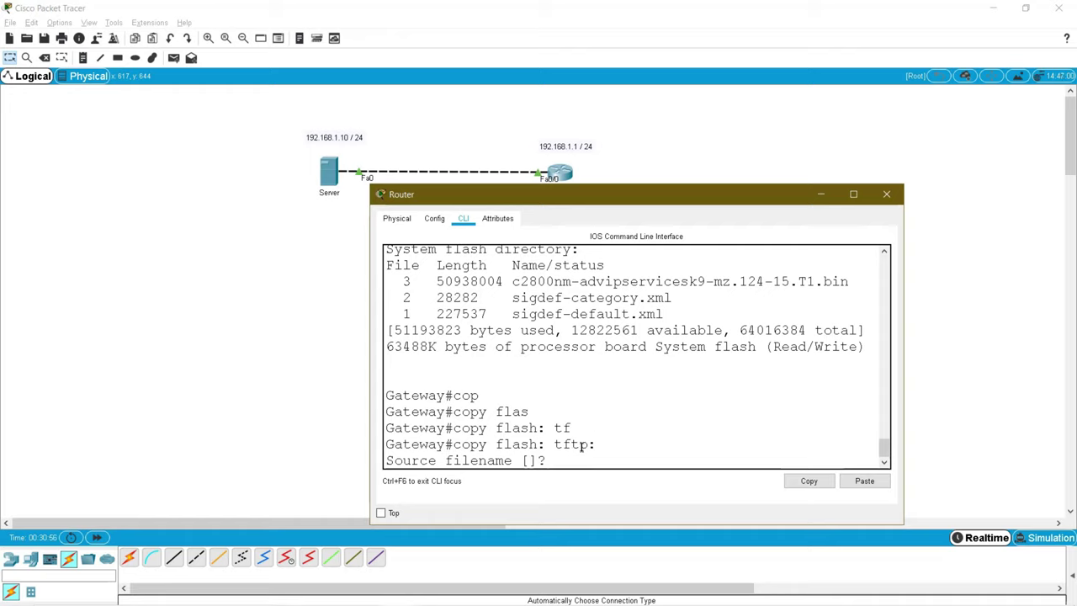
click(864, 480)
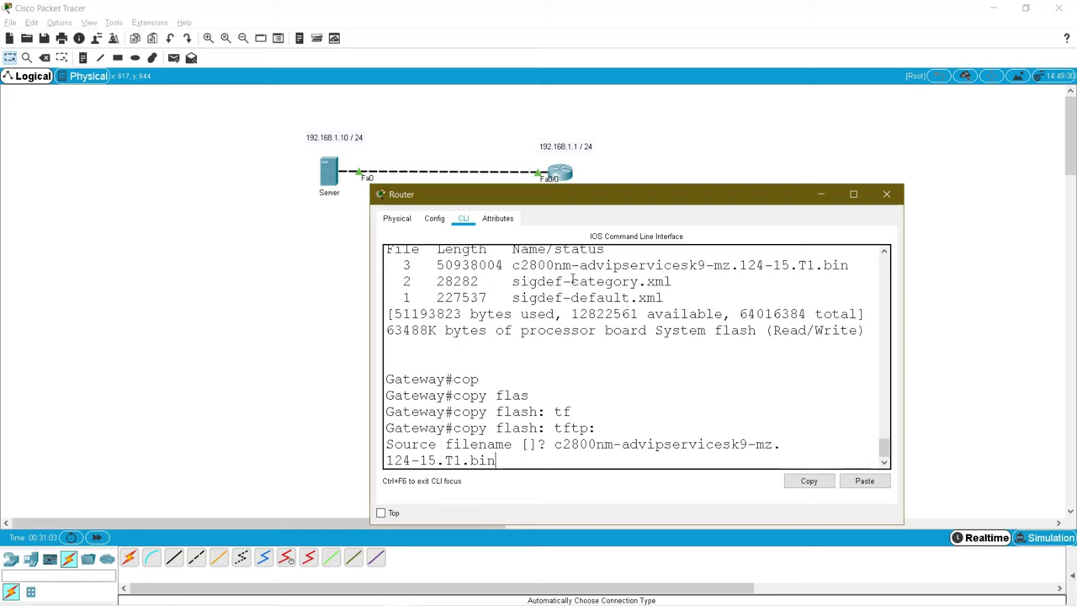
key(Return)
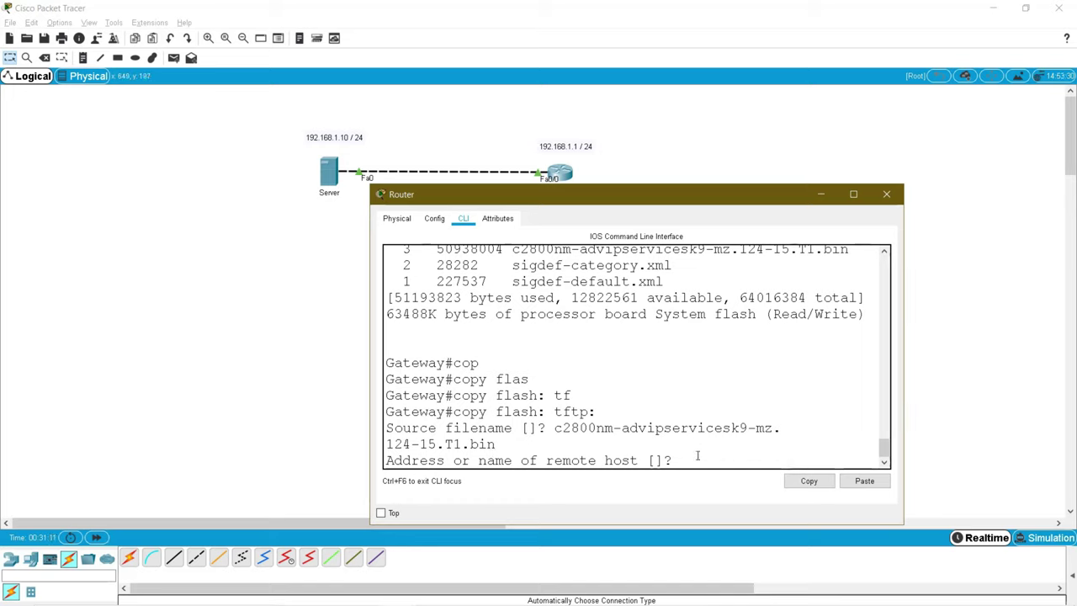
Step: Send the image to TFTP host 192.168.1.10 as ios.bin and confirm the 50938004-byte OK
text(192.168.1.1)
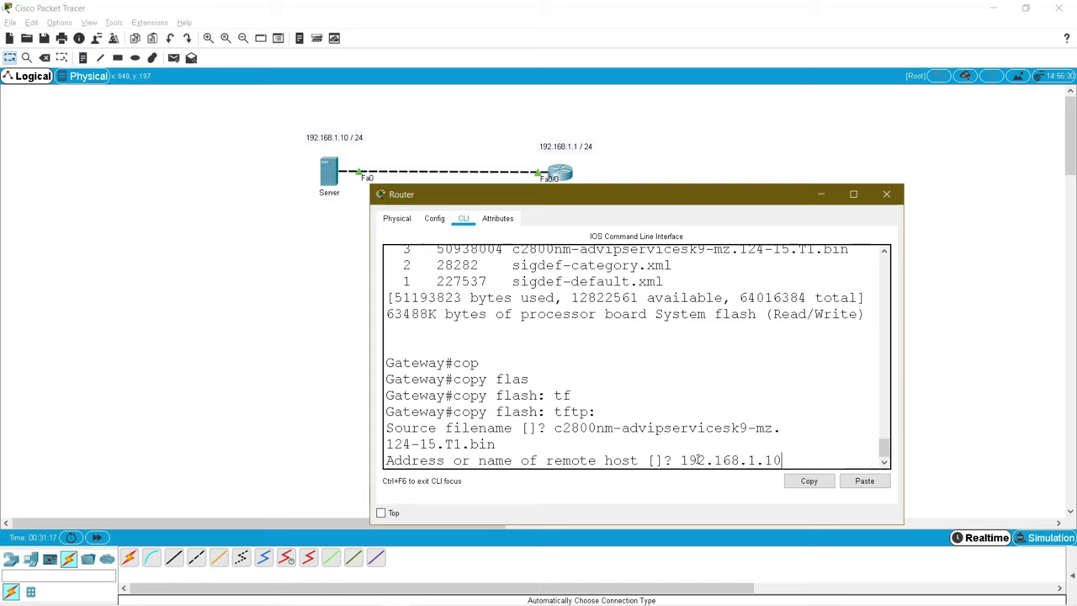
text(0)
key(Return)
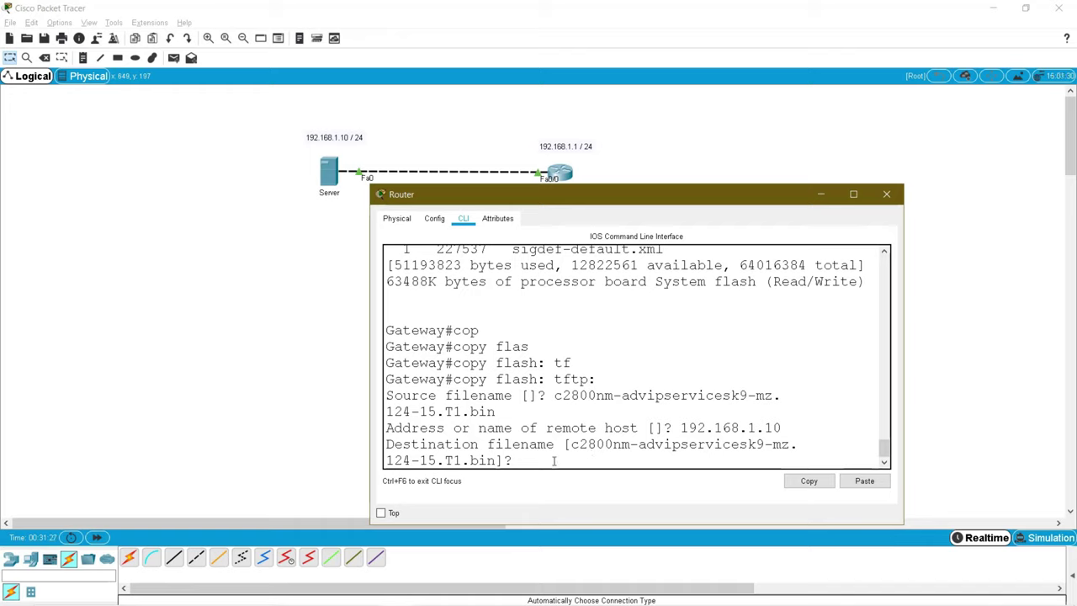
text(ios.bin)
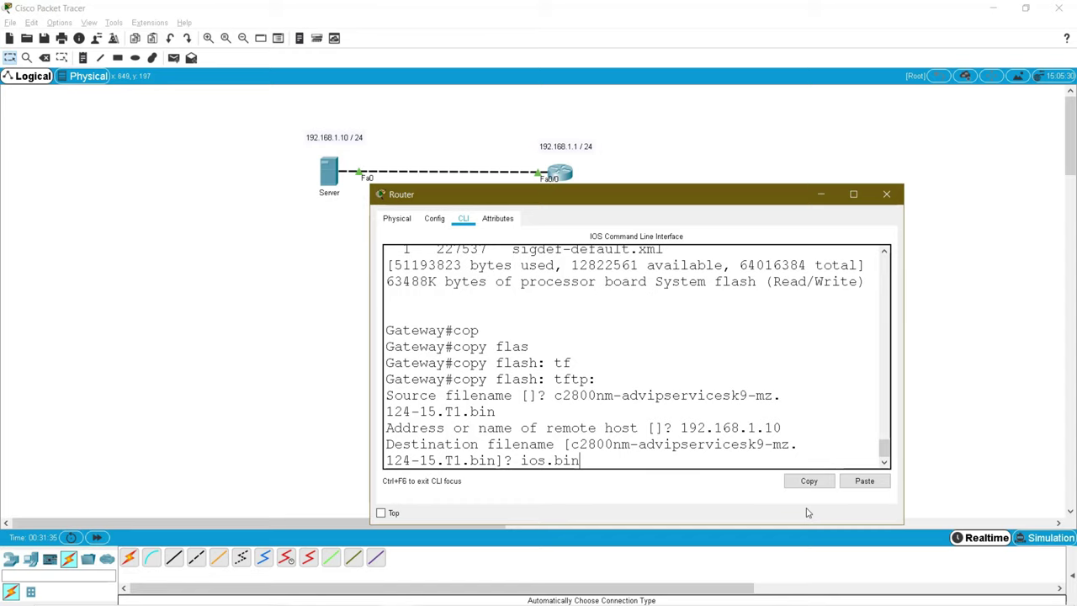
key(Return)
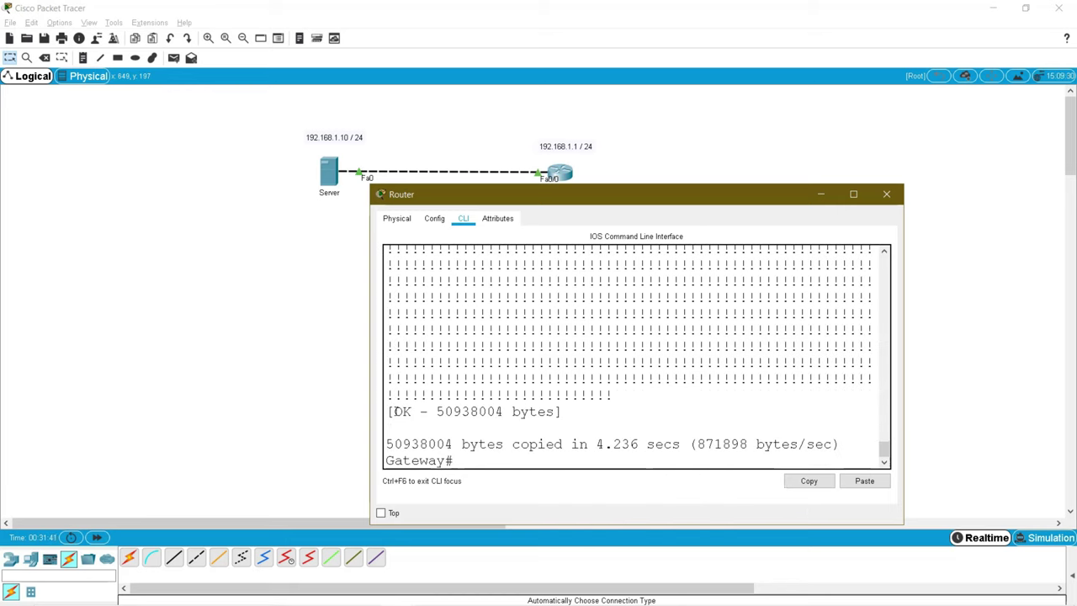
drag(394, 411, 572, 412)
click(658, 395)
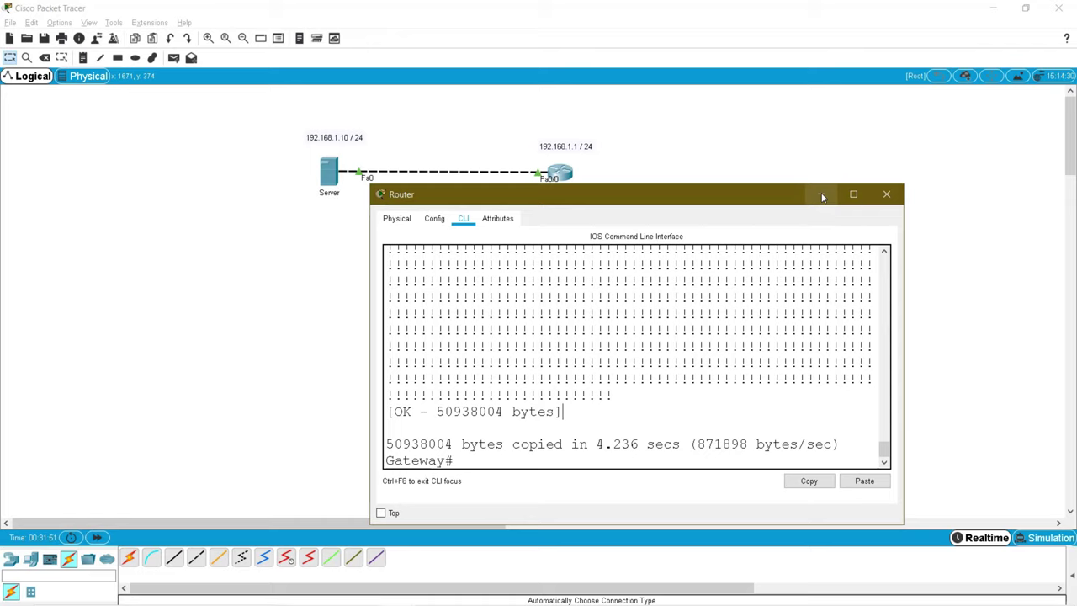
click(330, 171)
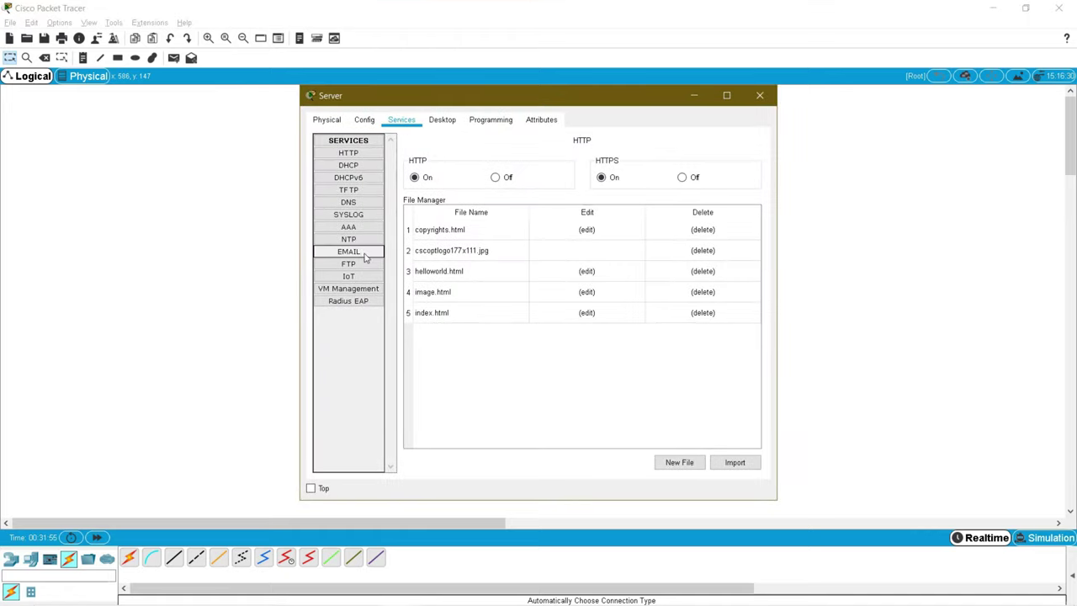
click(364, 192)
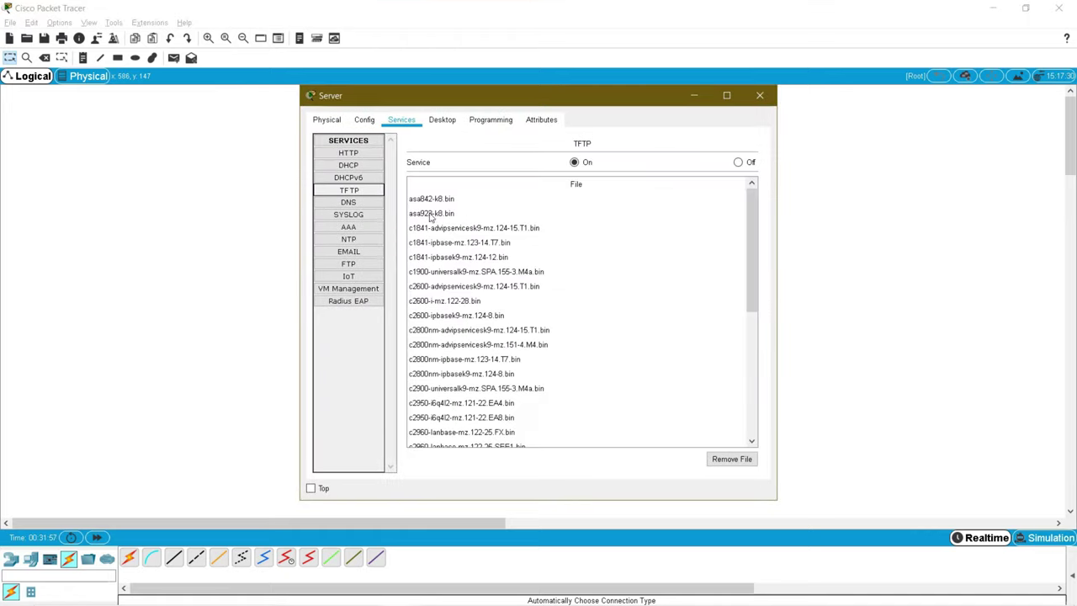
drag(751, 250, 748, 335)
click(419, 404)
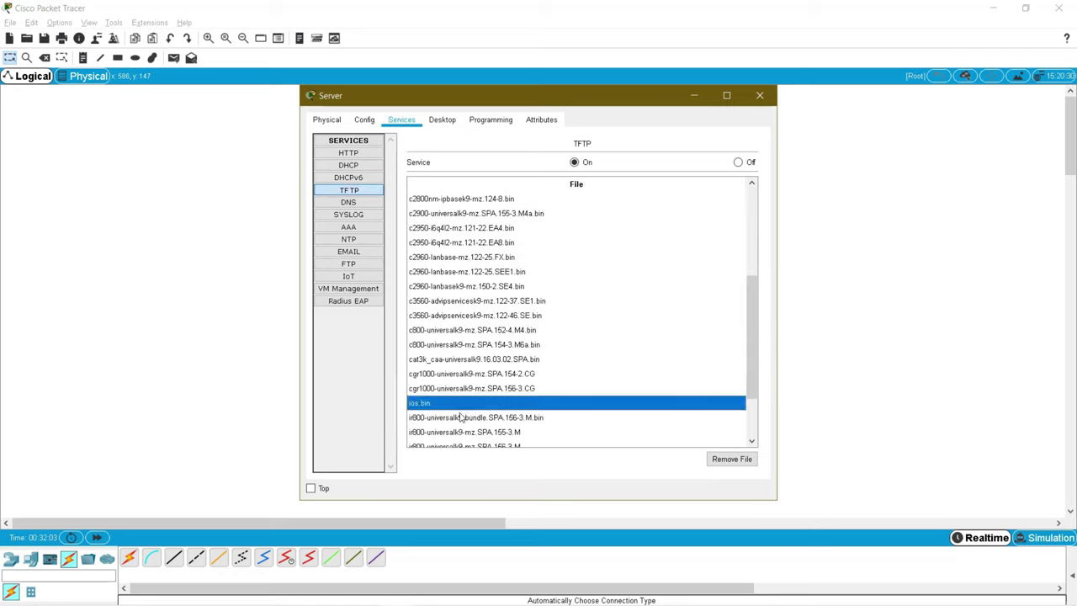
click(761, 96)
click(562, 177)
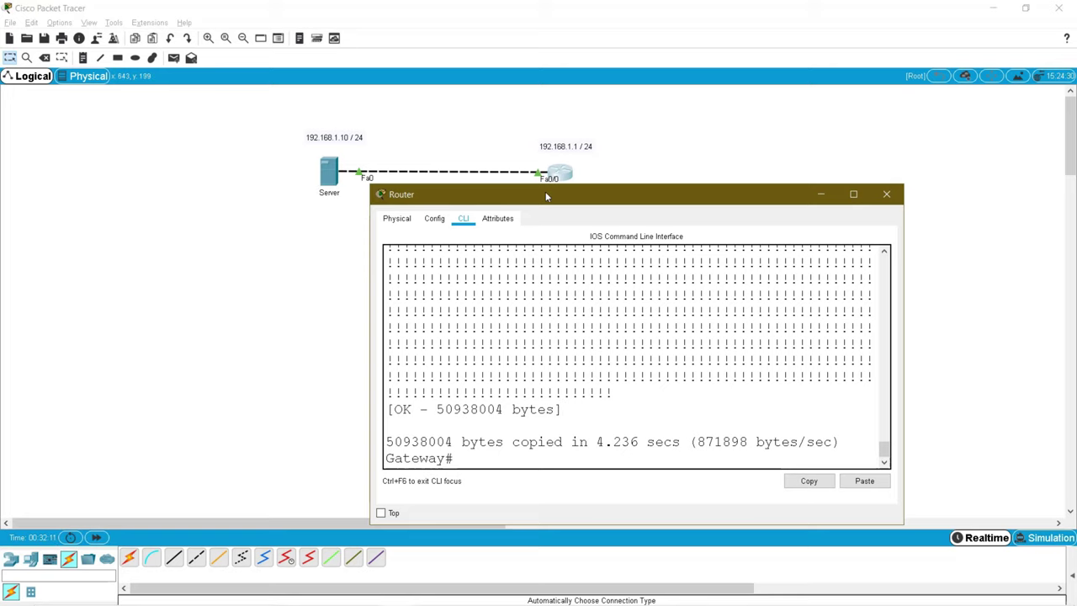
Step: Delete c2800nm-advipservicesk9-mz.124-15.T1.bin from flash, confirm it, and type reload
drag(545, 191, 552, 183)
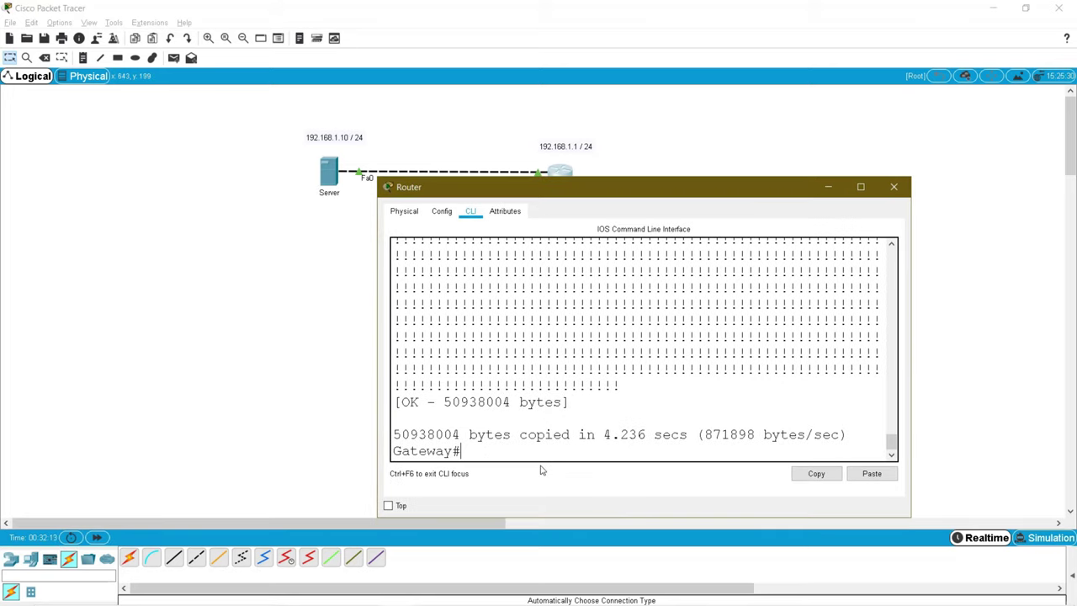
text(del)
key(Tab)
text(flas)
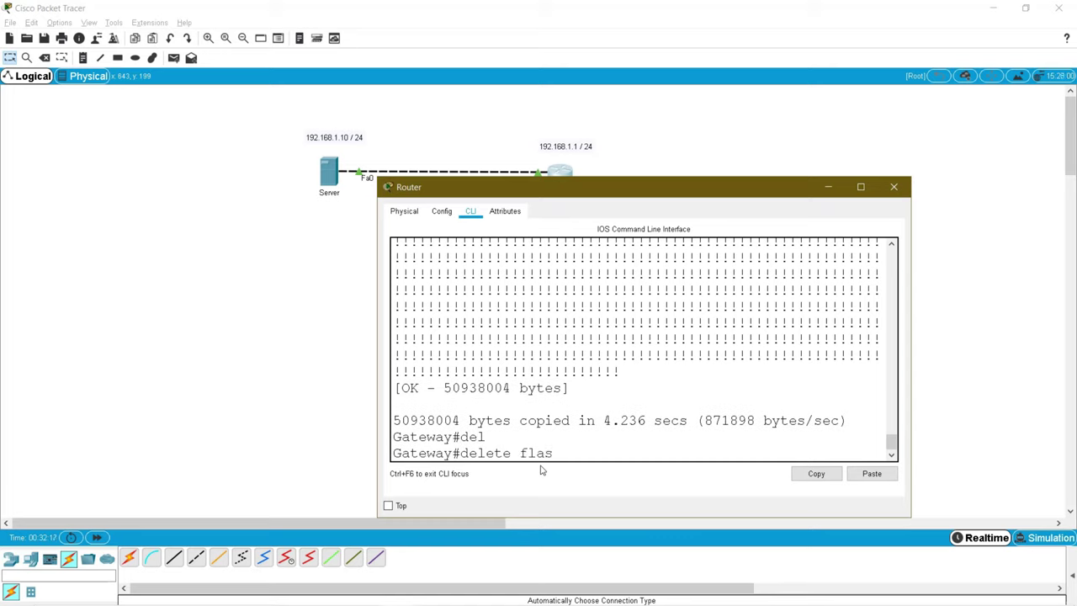
key(Tab)
key(Return)
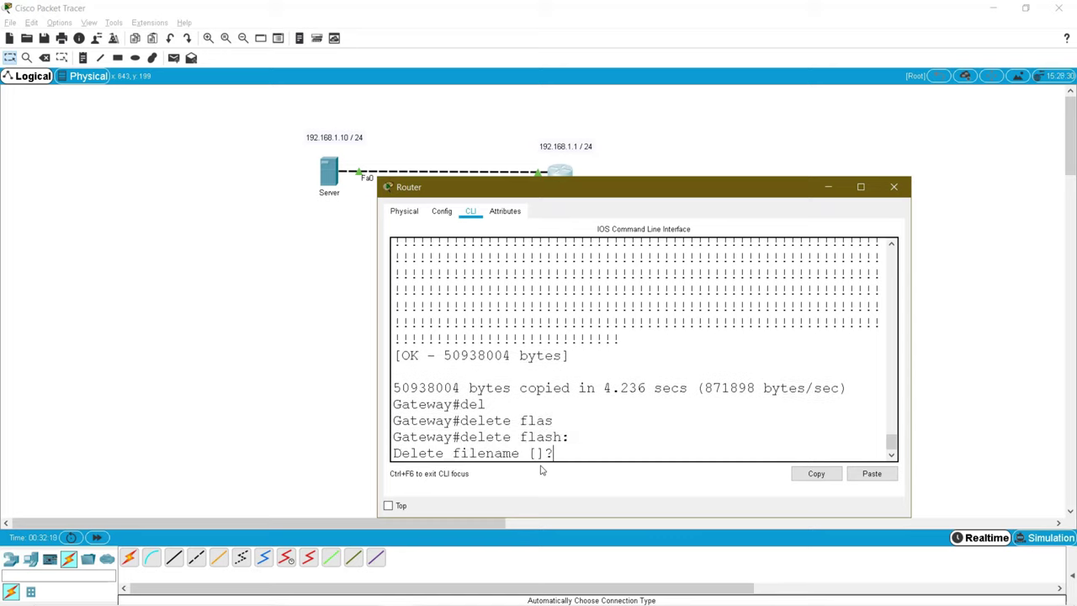
click(872, 474)
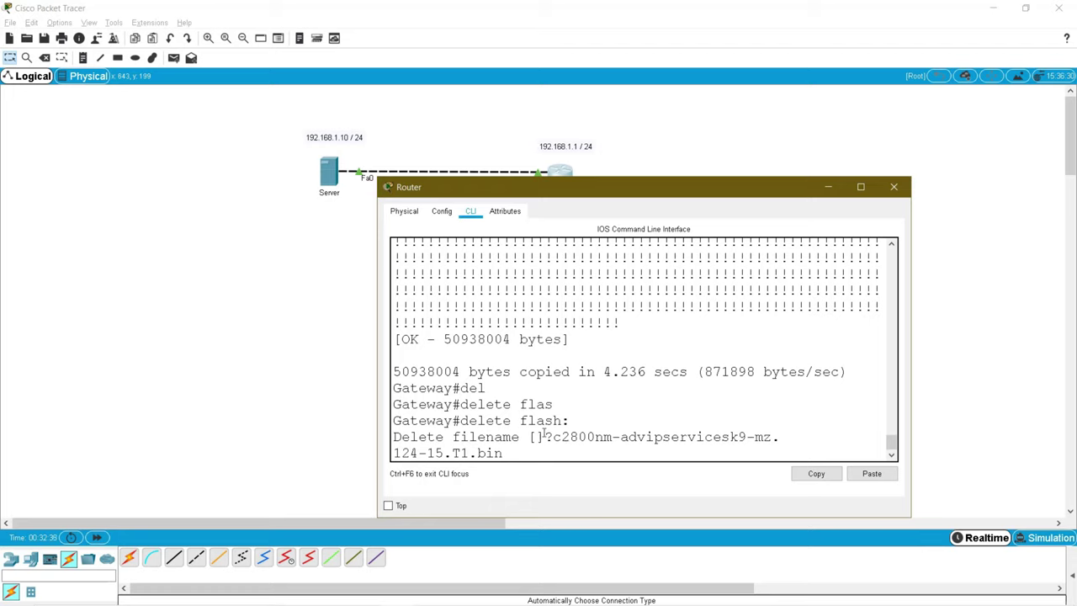
key(Return)
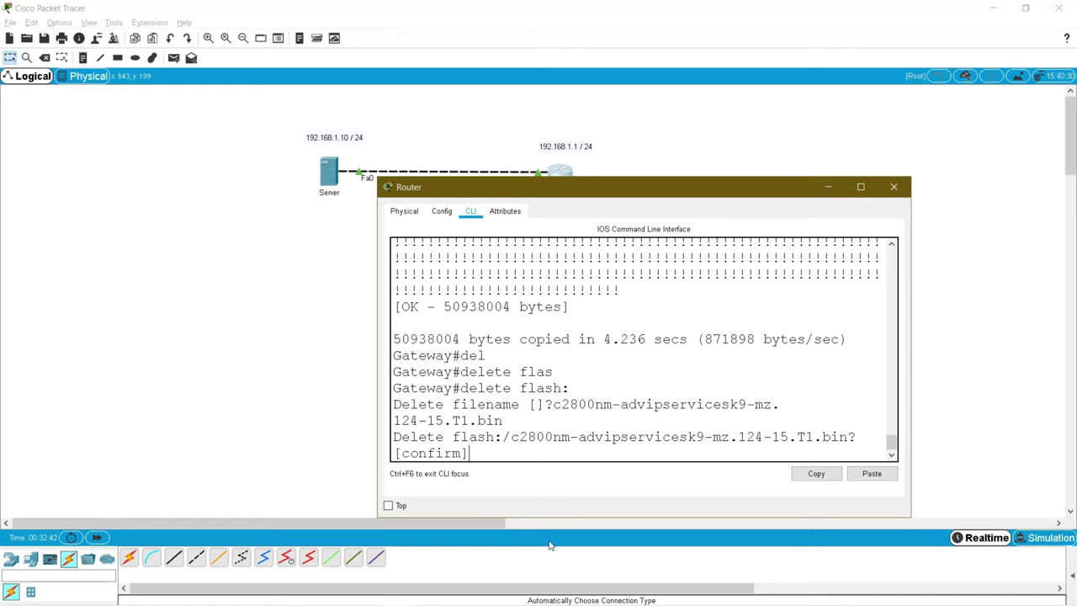
key(Return)
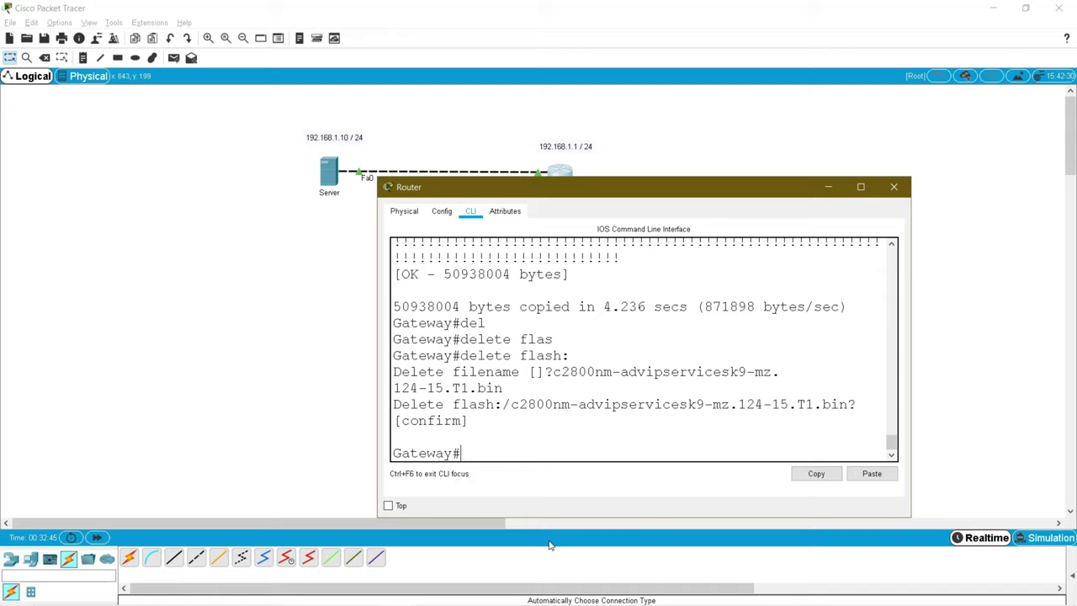
text(reload)
Step: Reload the router and note the Boot process failed message
key(Return)
key(Return)
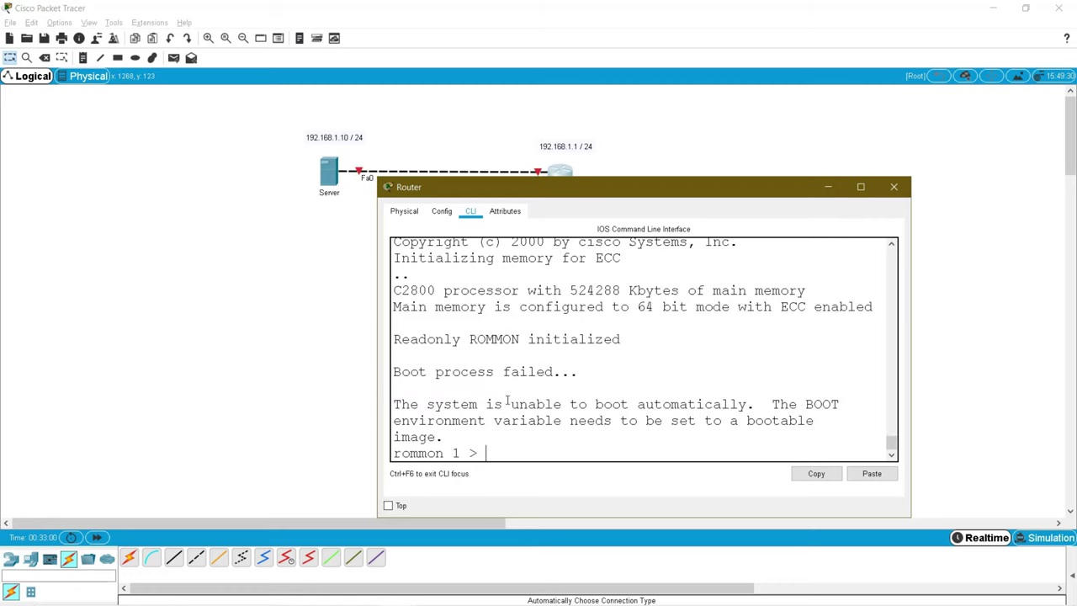
drag(394, 375, 571, 375)
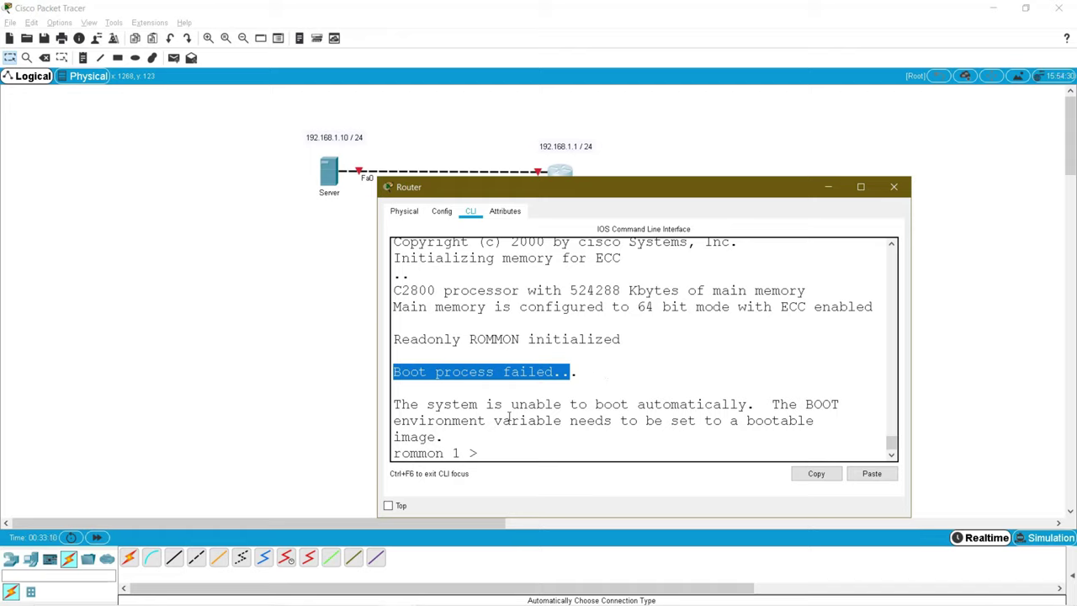
drag(503, 405, 733, 406)
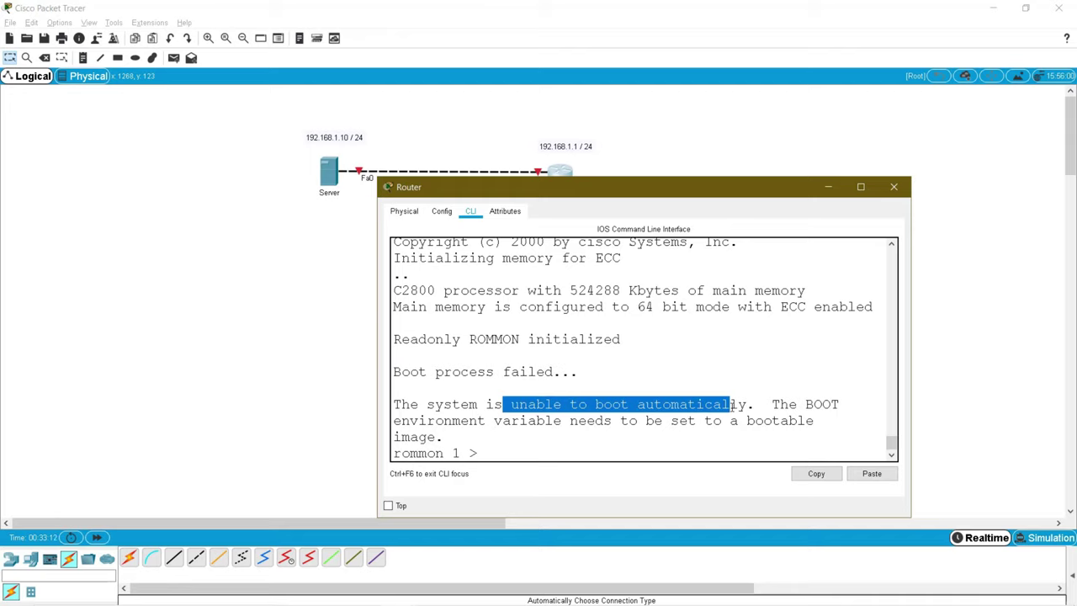
click(519, 450)
Step: Widen the router window and enter tftpdnld at the rommon 1 prompt
drag(542, 192, 504, 159)
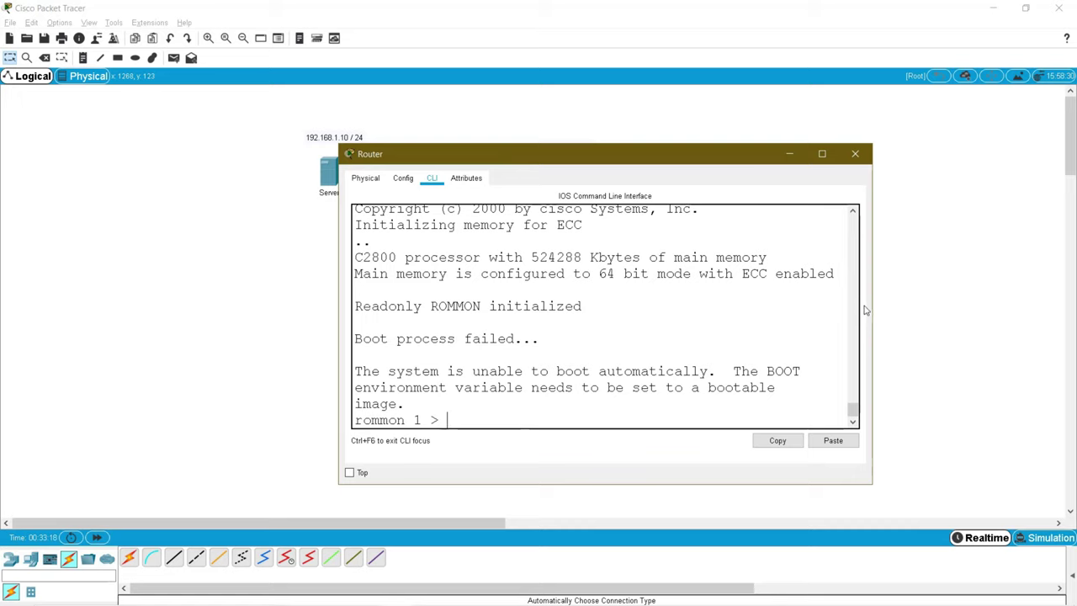
drag(874, 305, 996, 306)
drag(630, 160, 561, 148)
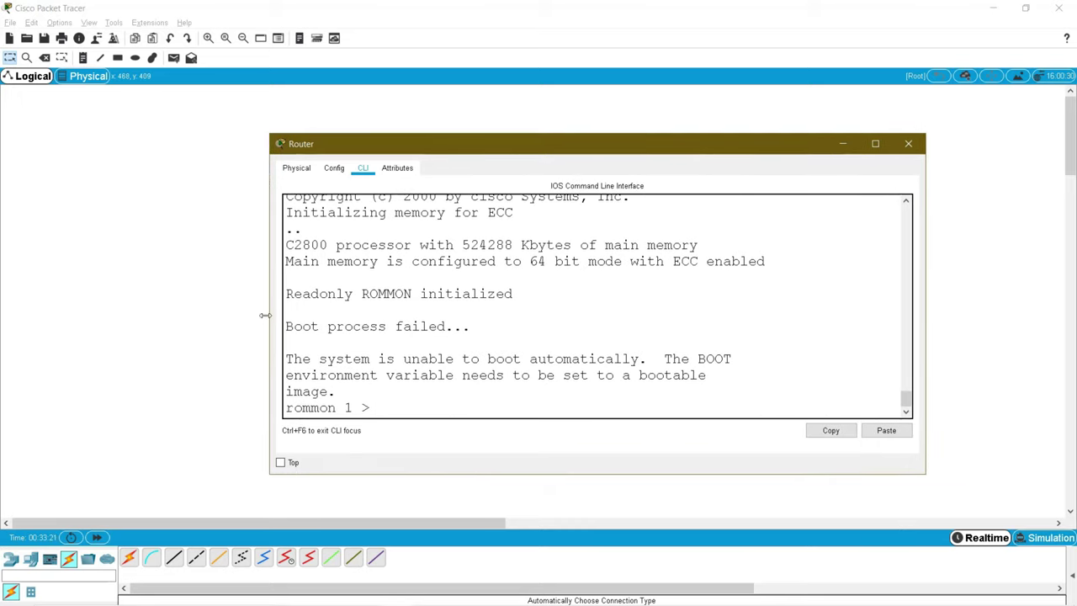
drag(263, 315, 187, 315)
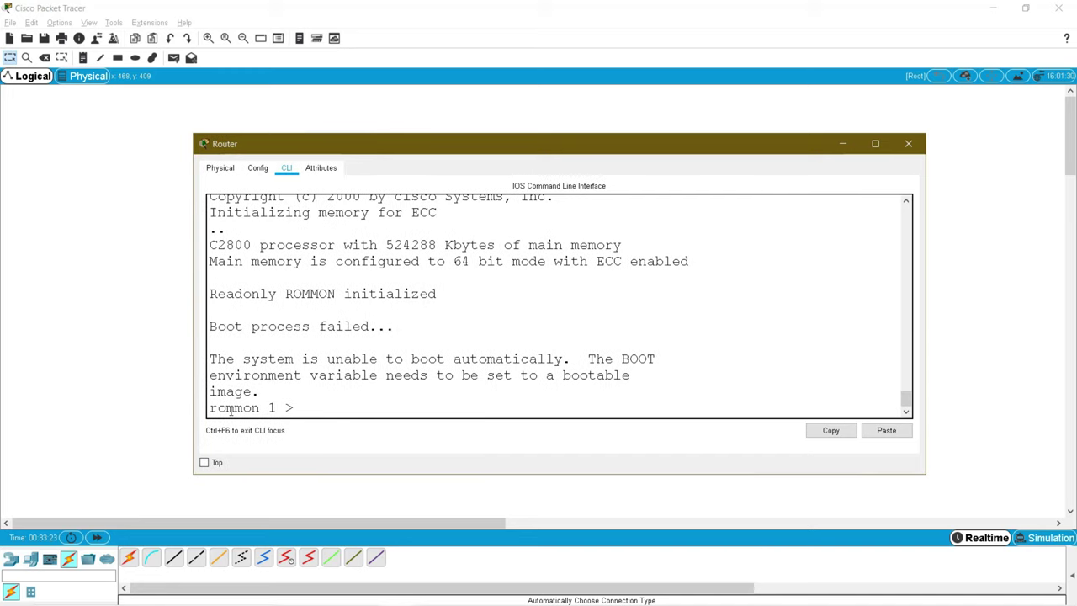
double_click(229, 409)
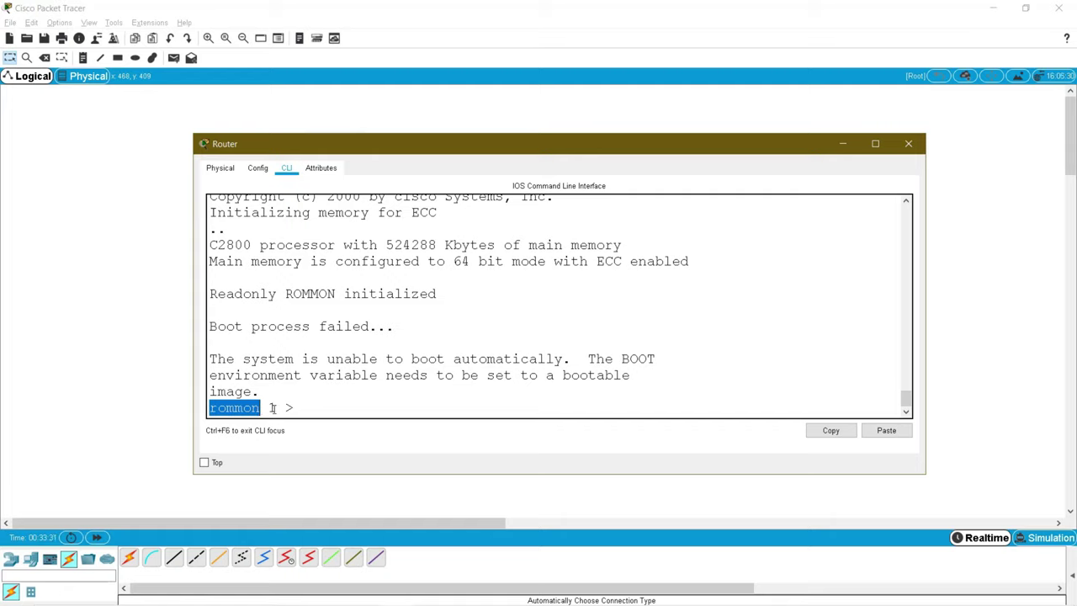
click(301, 407)
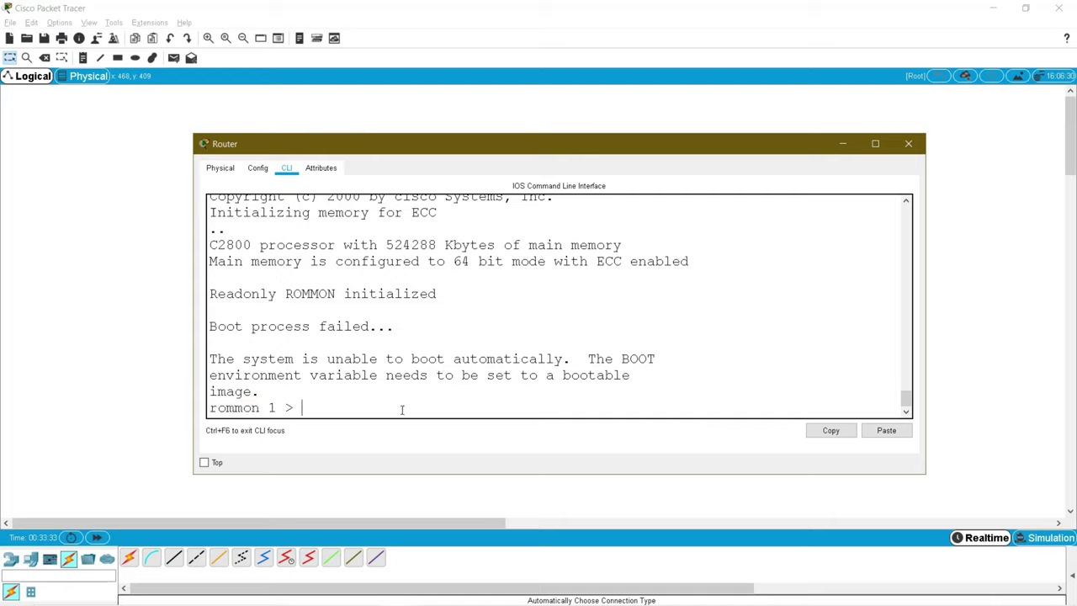
text(tftpdnld)
Step: Run tftpdnld and highlight its required variables: IP_ADDRESS, IP_SUBNET_MASK, DEFAULT_GATEWAY, TFTP_SERVER, TFTP_FILE
key(Return)
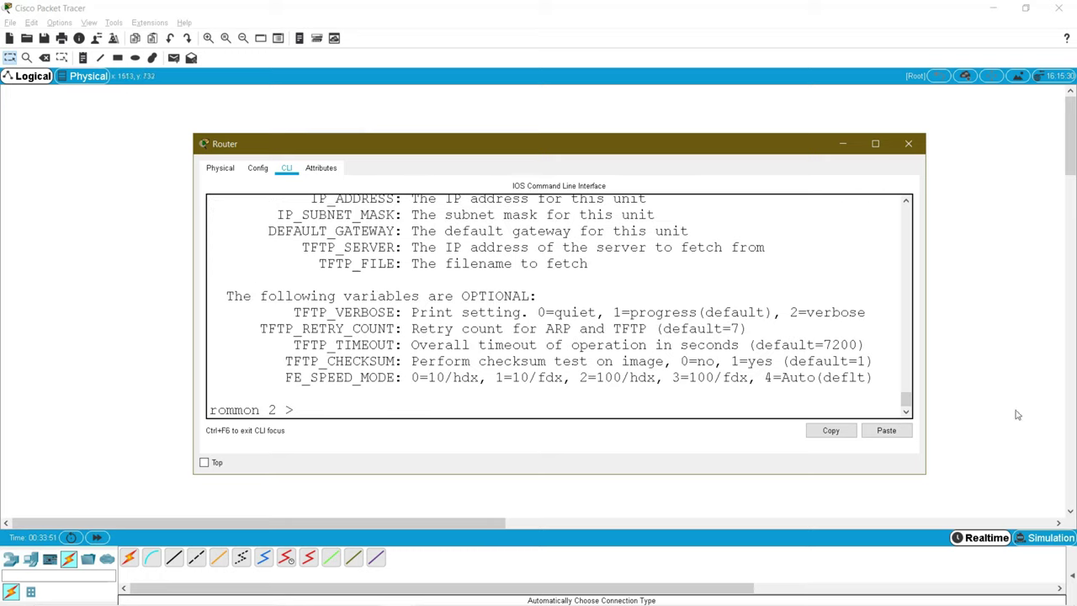
drag(926, 344, 986, 336)
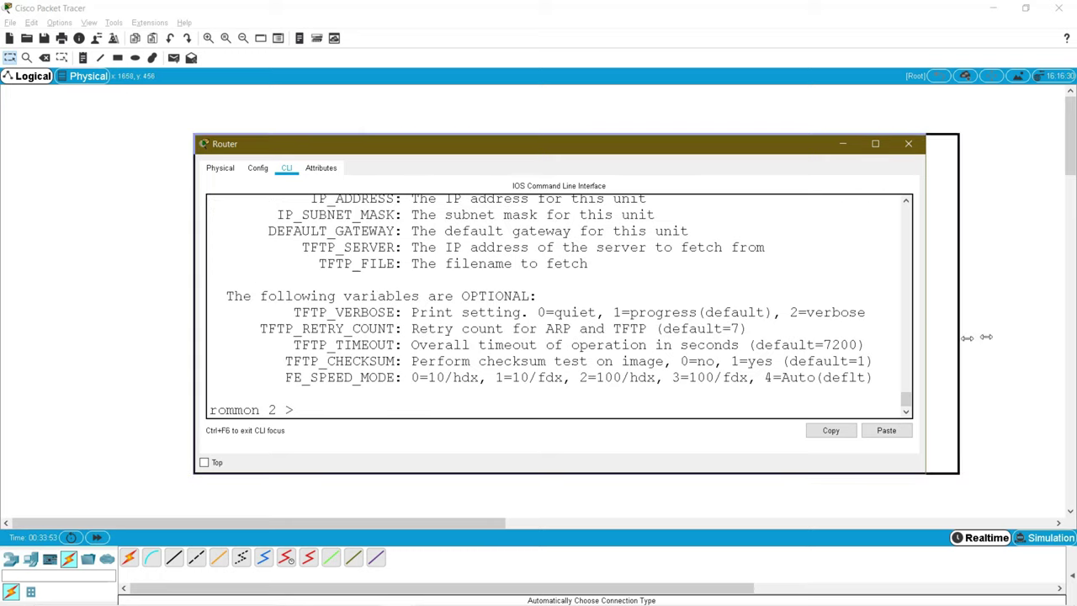
scroll(395, 244, up, 1)
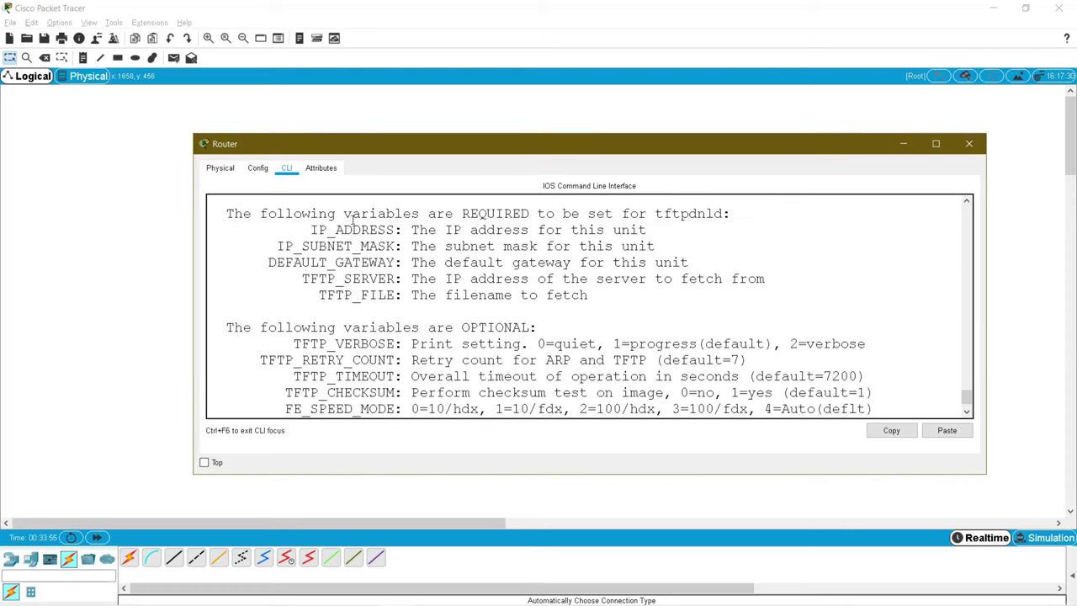
double_click(466, 213)
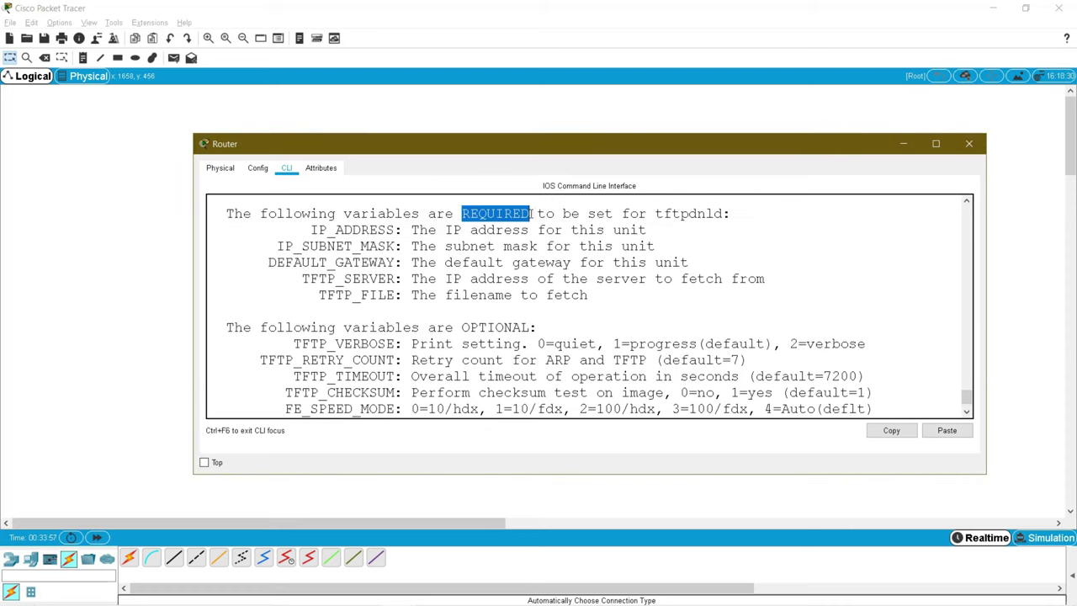
double_click(691, 214)
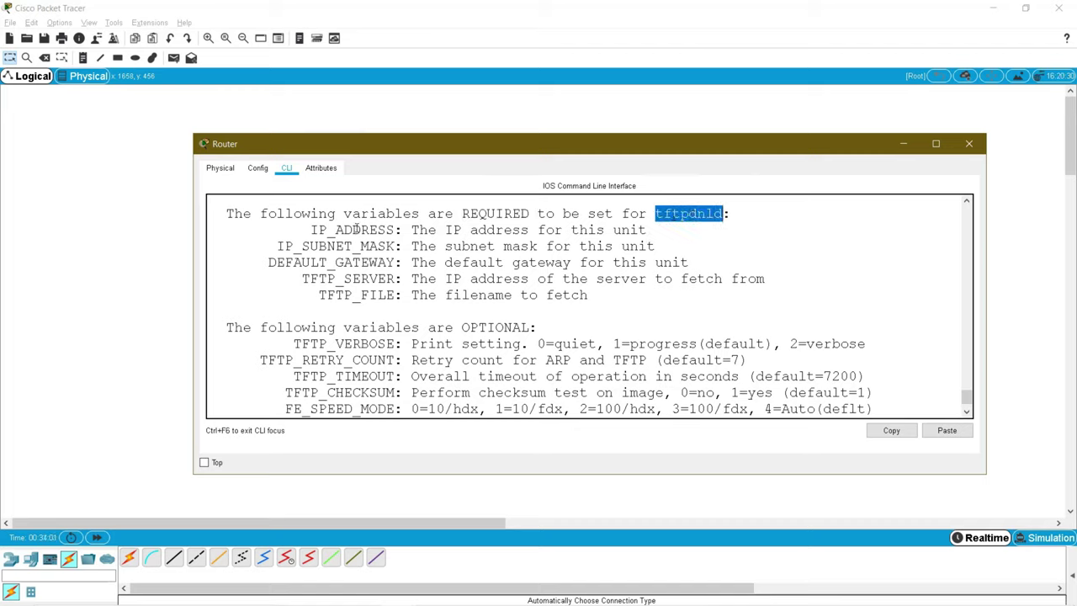
double_click(357, 229)
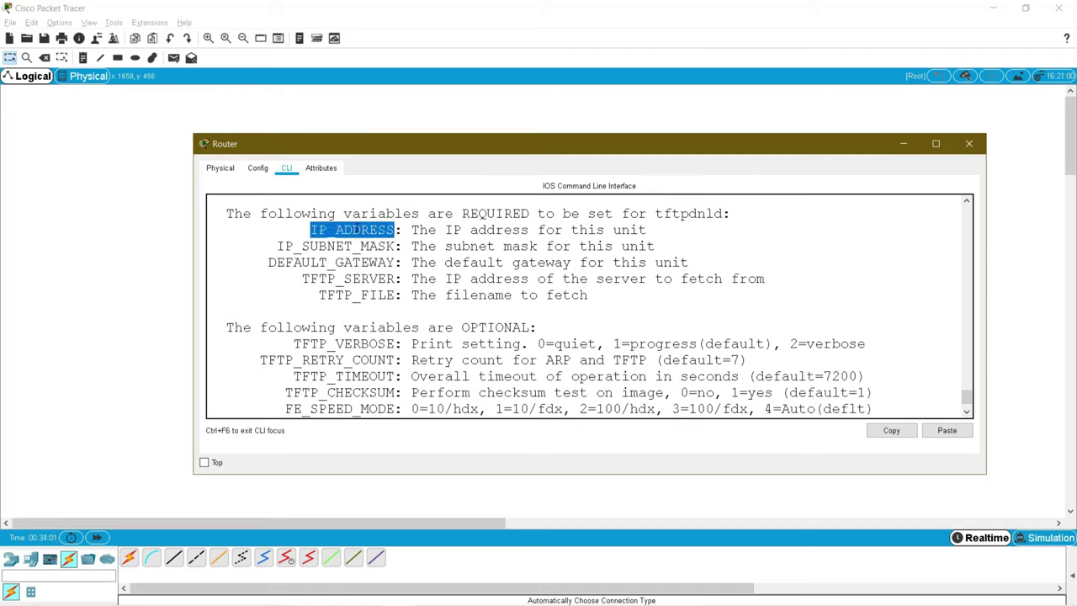
double_click(354, 246)
double_click(349, 262)
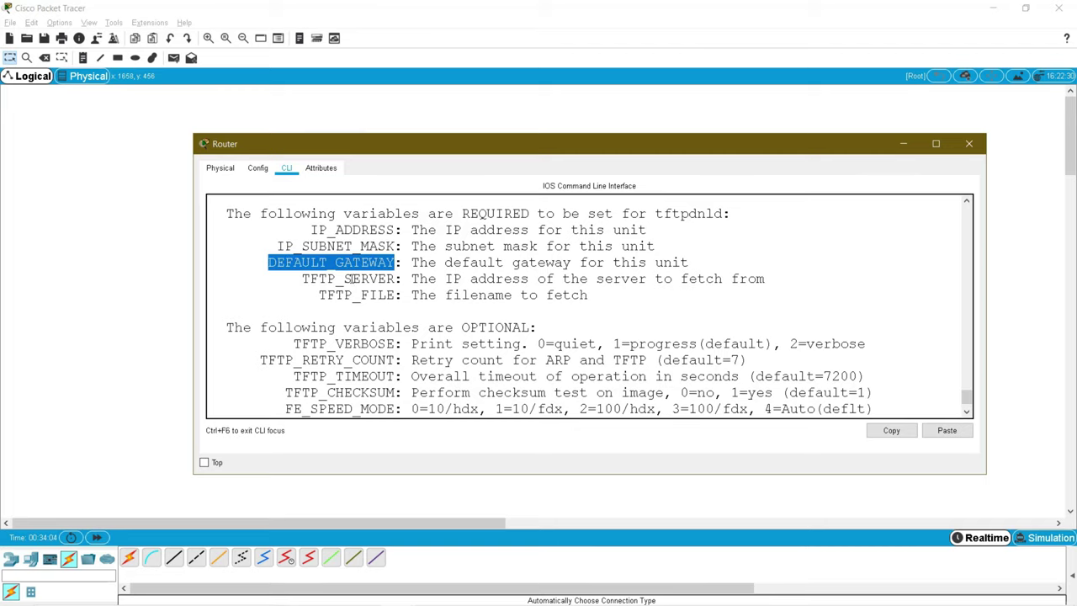
double_click(351, 278)
double_click(353, 295)
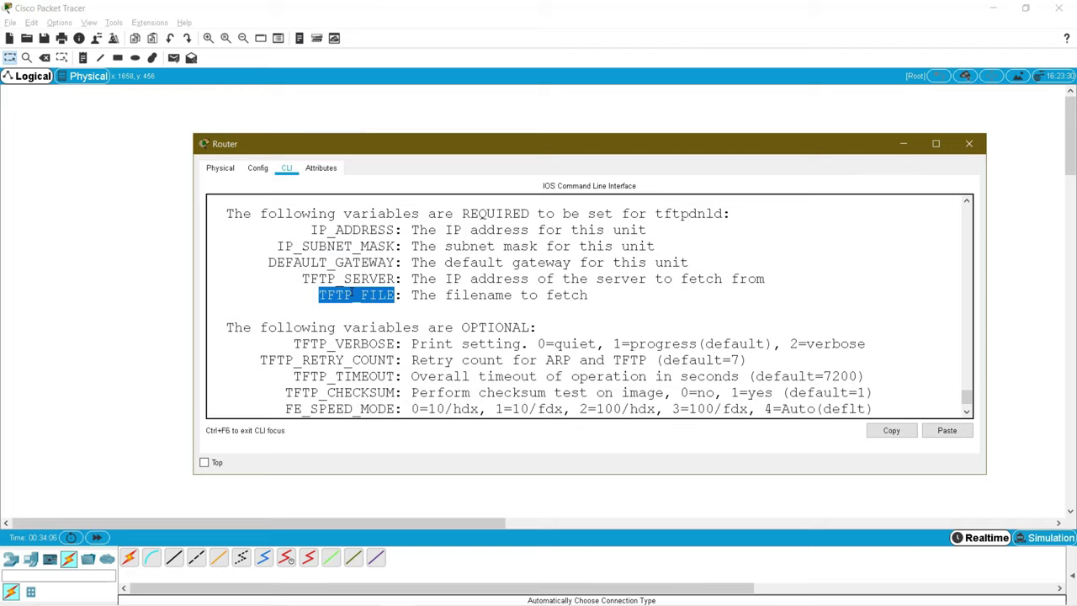
click(370, 230)
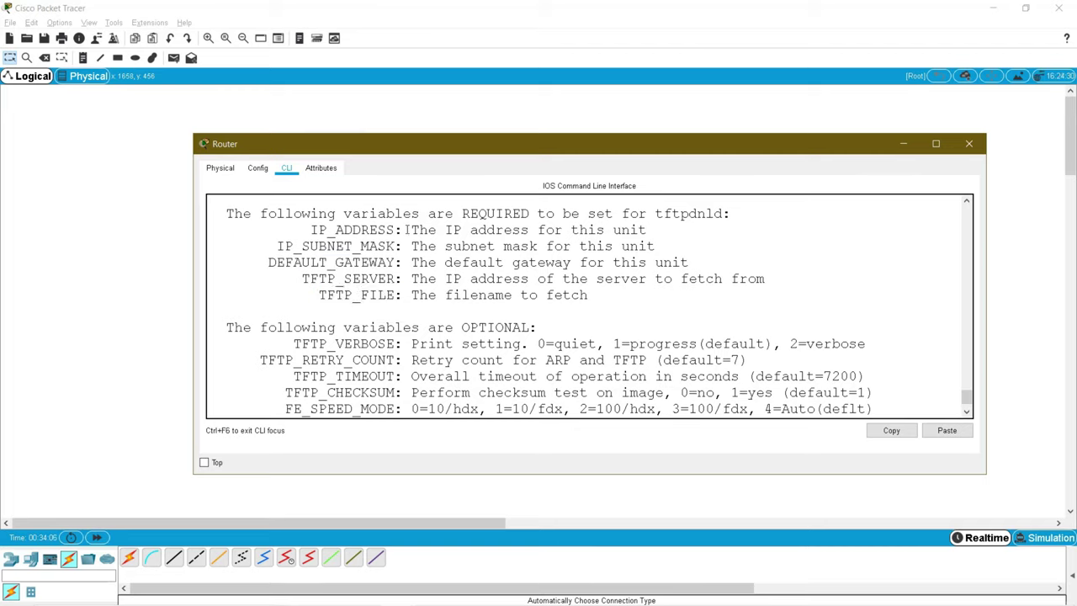
drag(413, 229, 647, 229)
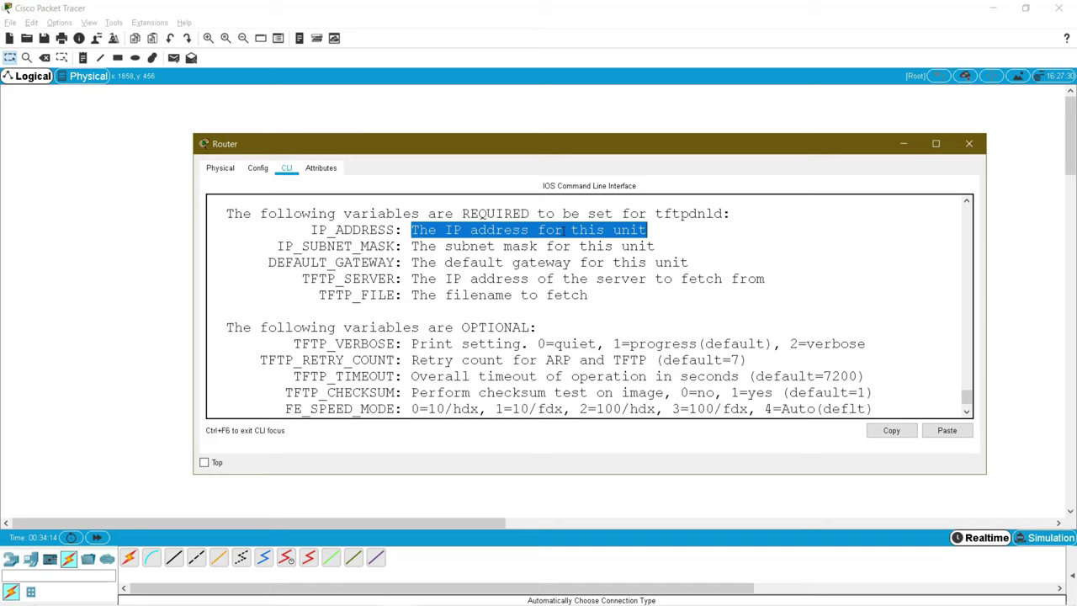
Step: Copy the IP_ADDRESS variable name from the help text to the rommon 2 prompt
double_click(371, 235)
key(ctrl+c)
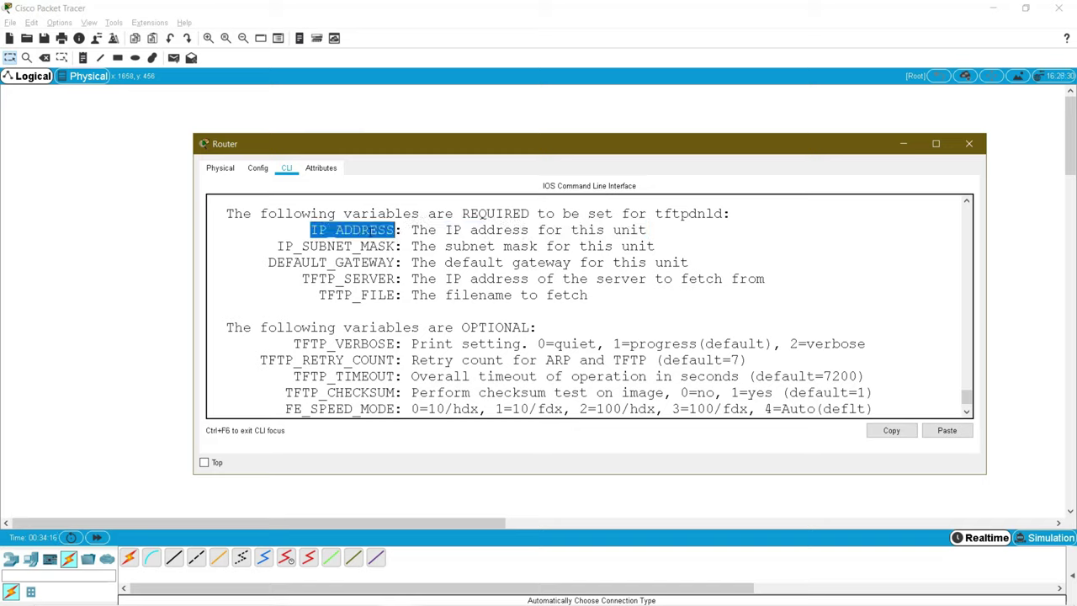
right_click(371, 235)
click(389, 238)
right_click(395, 374)
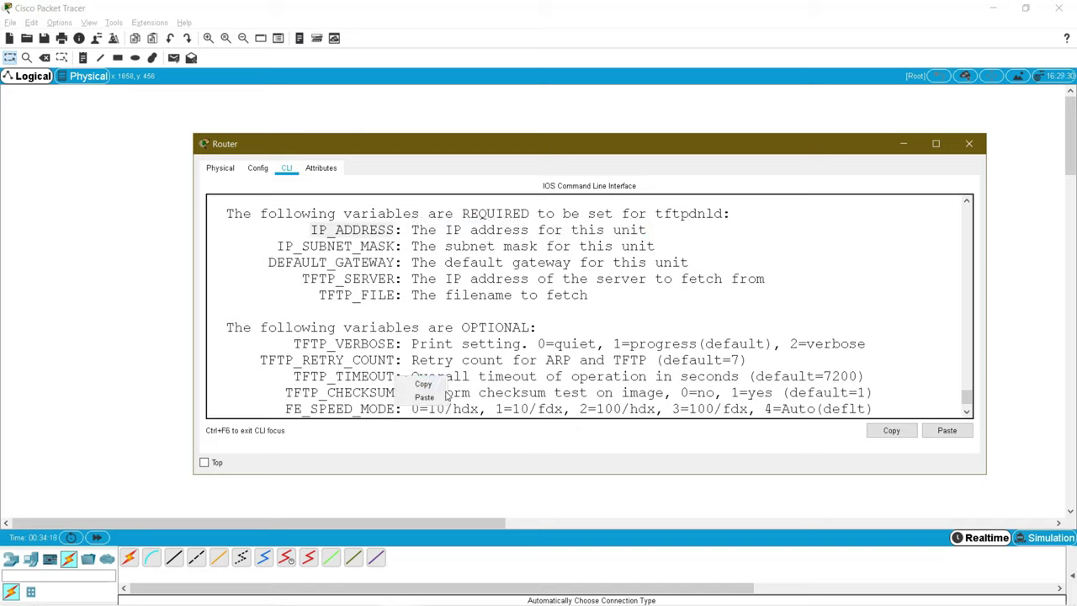
click(425, 397)
Step: Set IP_ADDRESS=192.168.1.1 and IP_SUBNET_MASK=255.255.255.0 in ROMMON
text(=192.)
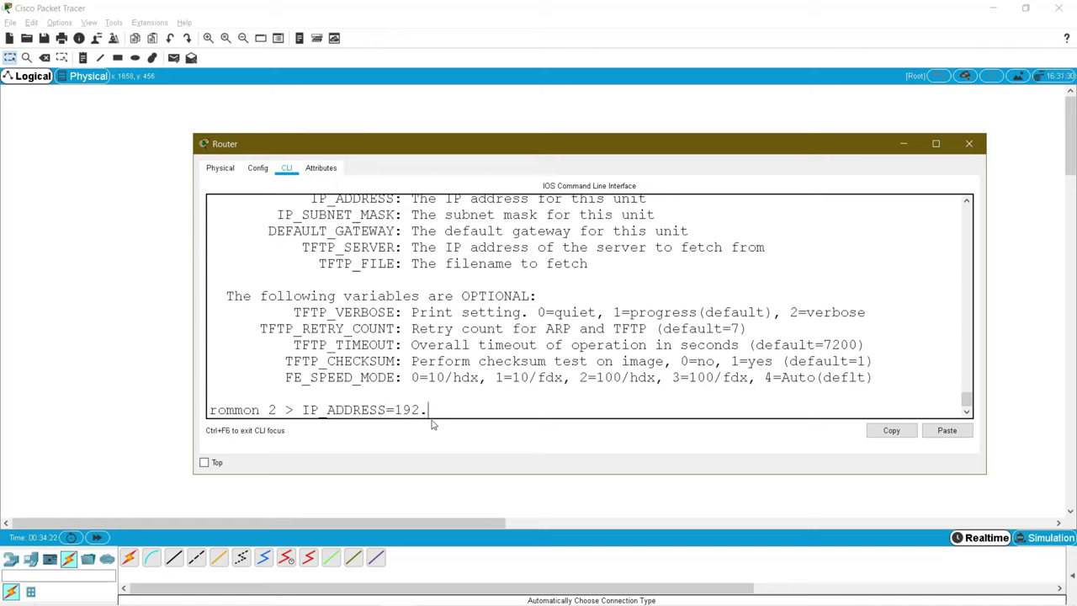
text(168.1.1)
key(Return)
scroll(413, 401, up, 2)
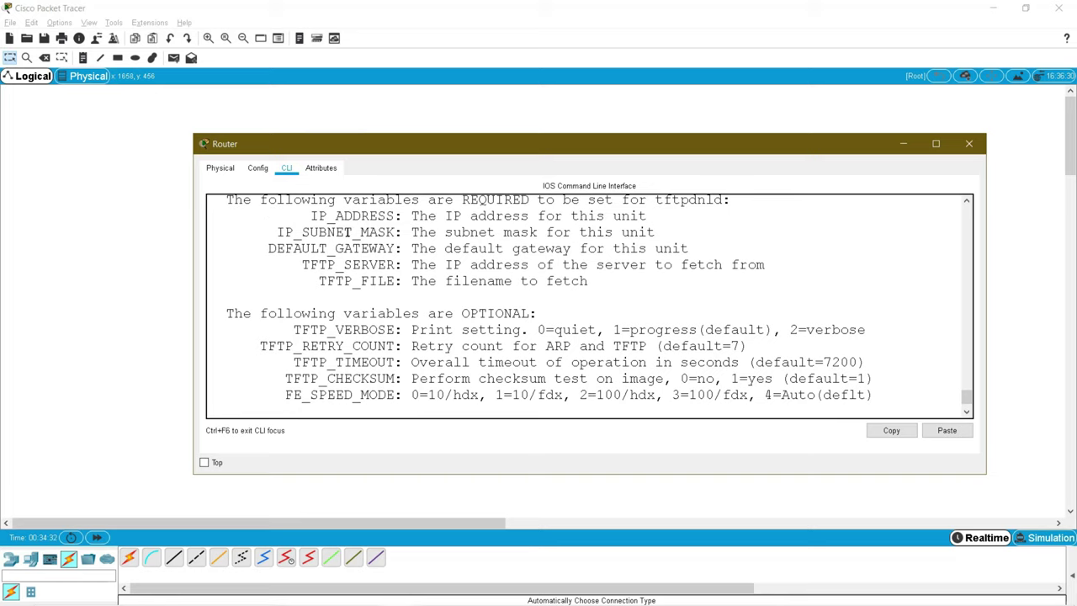
double_click(349, 233)
right_click(349, 234)
click(375, 241)
right_click(414, 313)
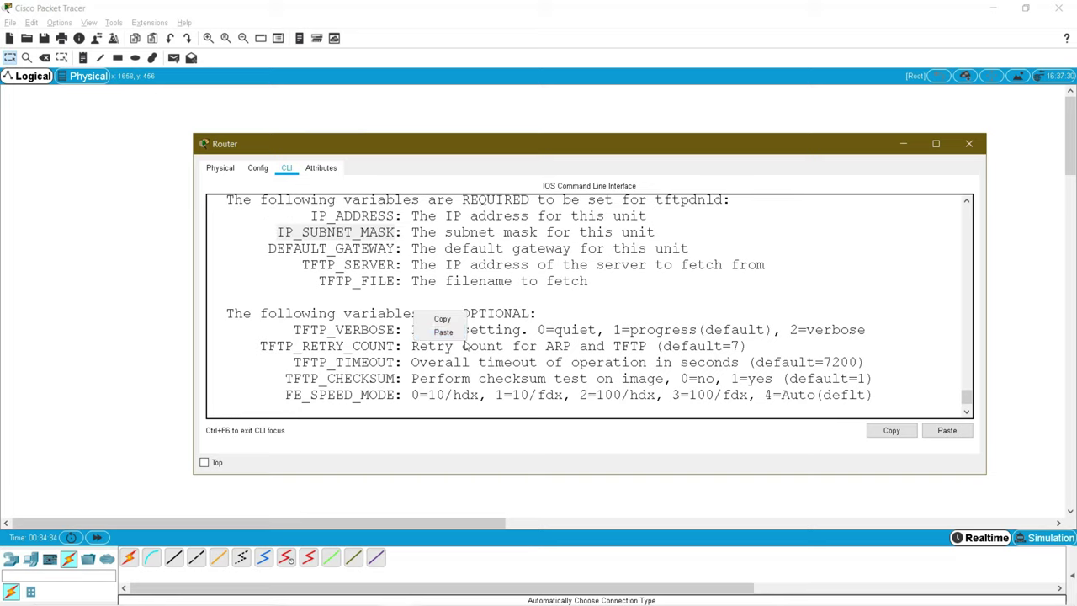
click(451, 334)
text(=2)
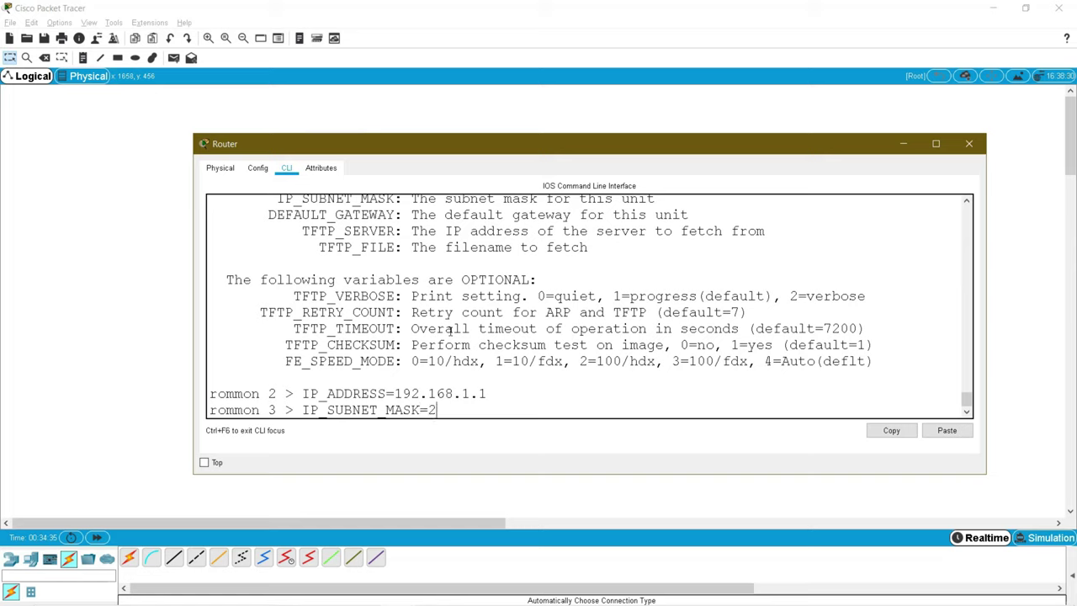
text(55.255.255.0)
key(Return)
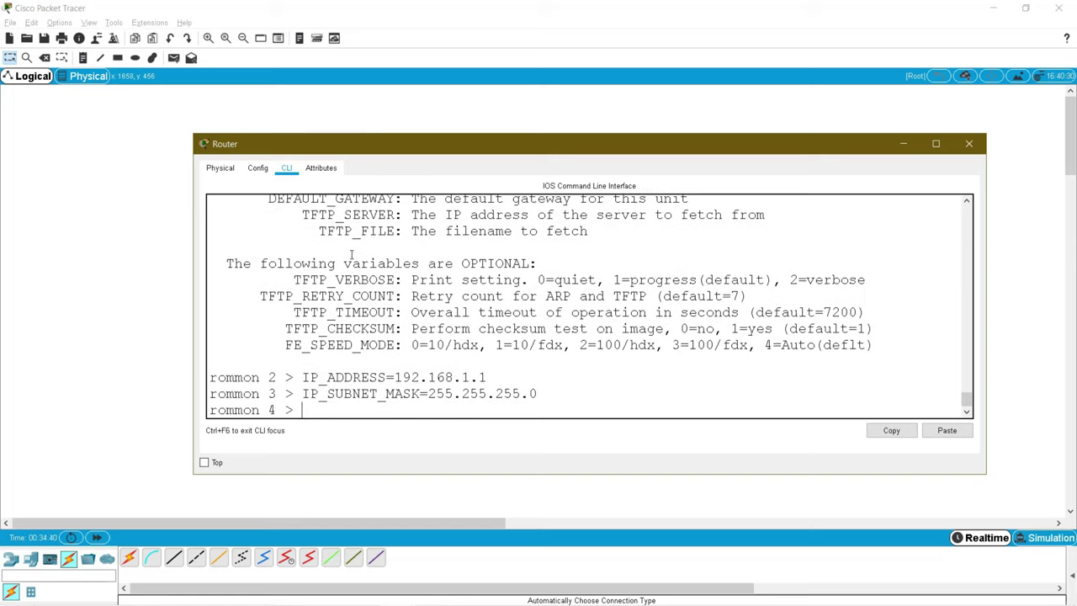
Step: Set DEFAULT_GATEWAY=192.168.1.1 at the rommon 4 prompt
double_click(362, 200)
scroll(364, 221, up, 1)
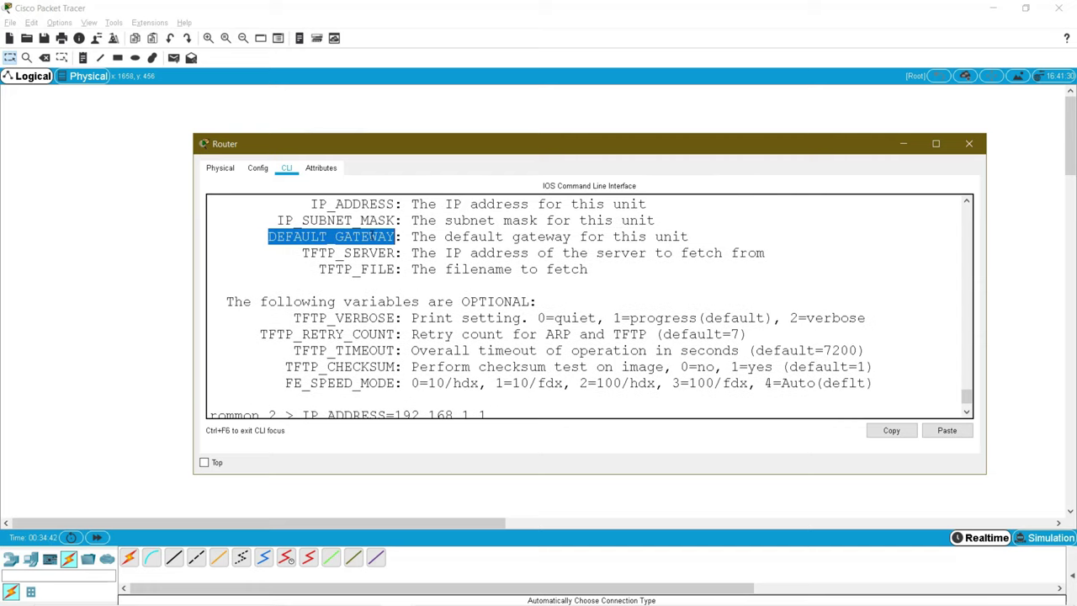
right_click(367, 241)
click(392, 246)
right_click(396, 263)
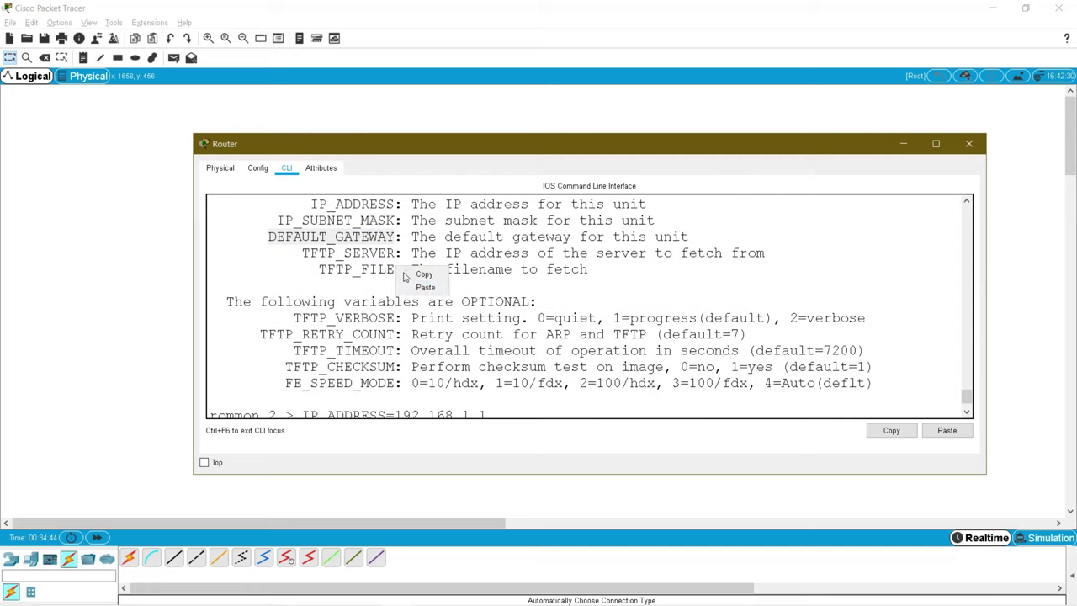
click(427, 288)
text(=192.168)
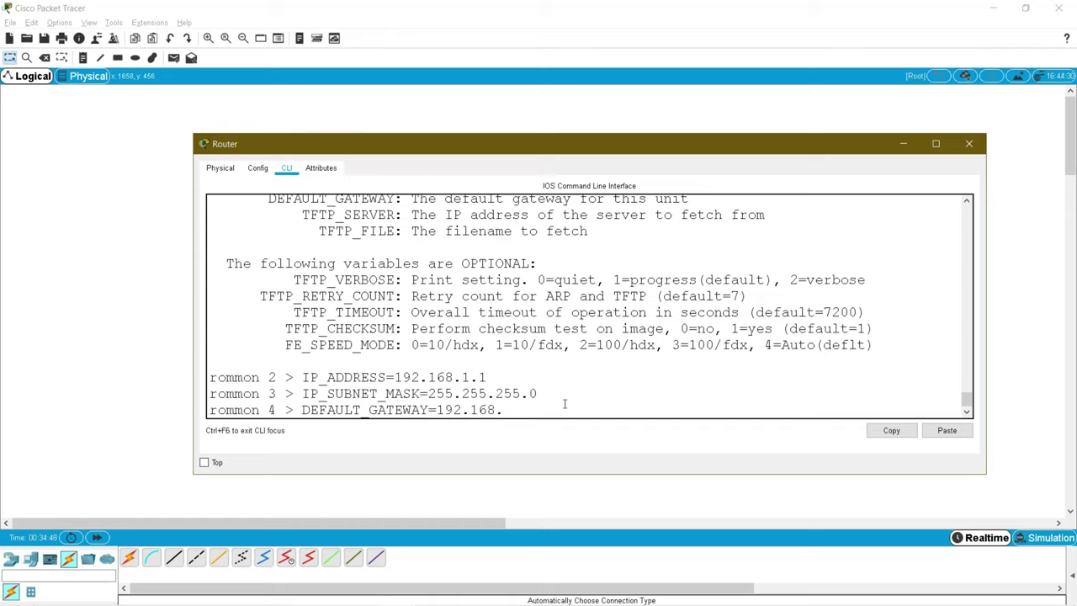
text(.1.1)
key(Return)
Step: Set TFTP_SERVER=192.168.1.10 at the rommon 5 prompt
scroll(396, 343, up, 1)
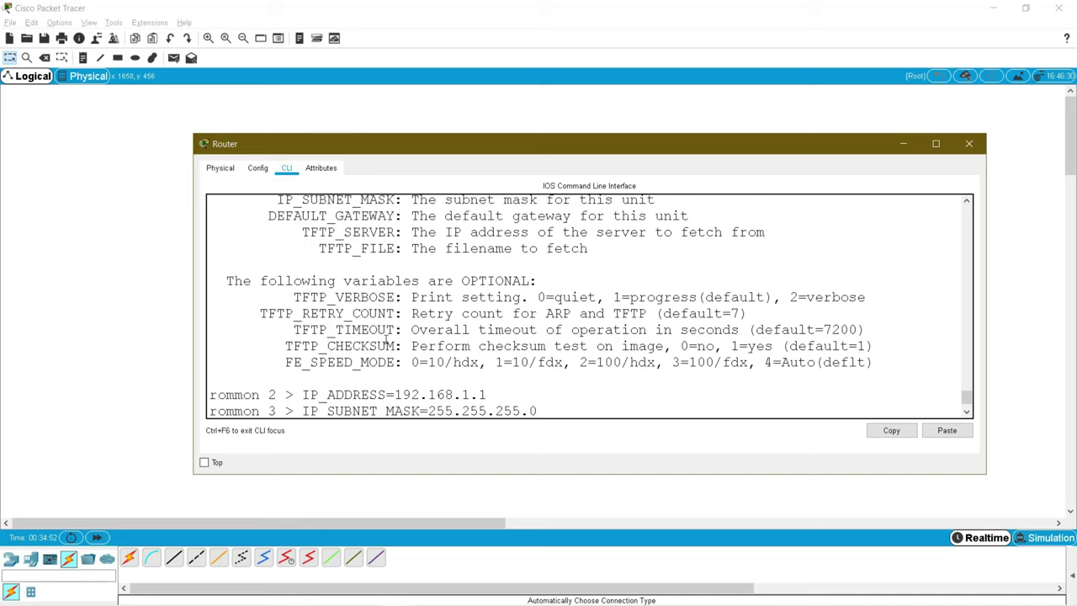
double_click(368, 234)
right_click(367, 236)
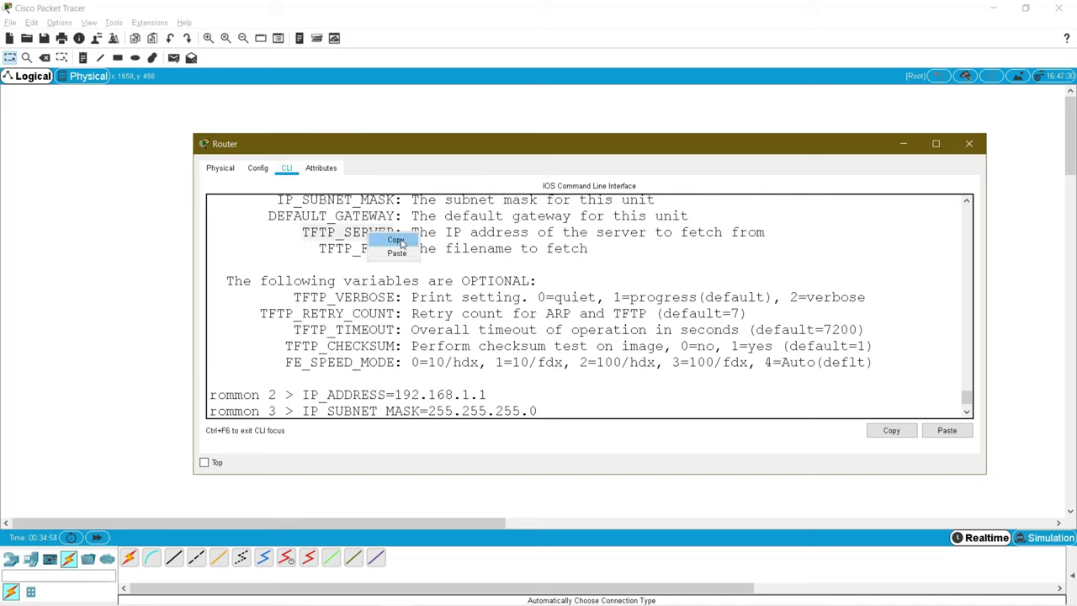
click(401, 243)
right_click(410, 306)
click(431, 328)
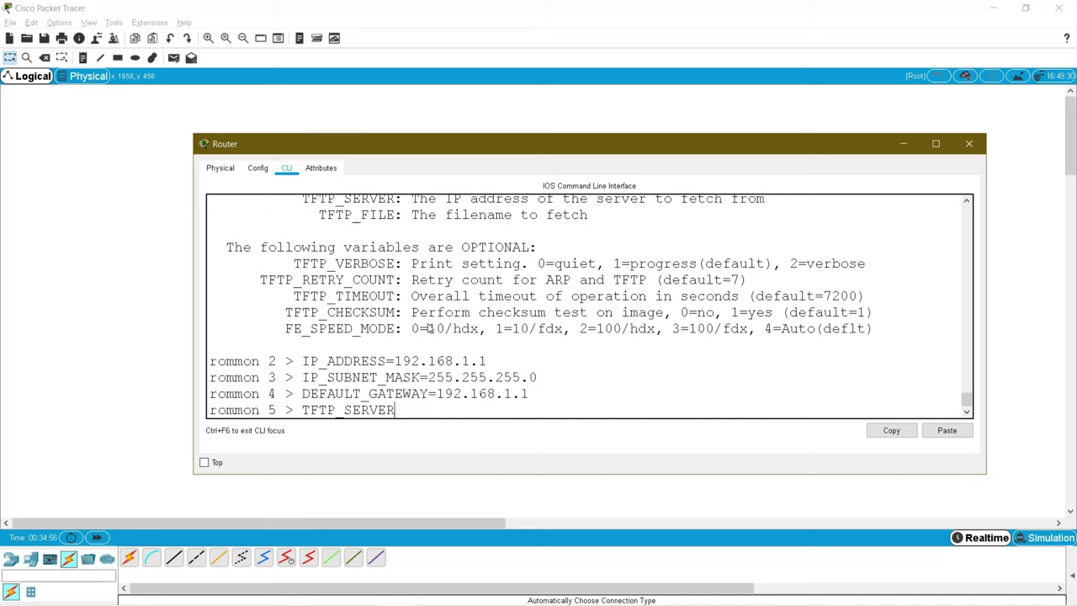
text(=192.168.1.10)
key(Return)
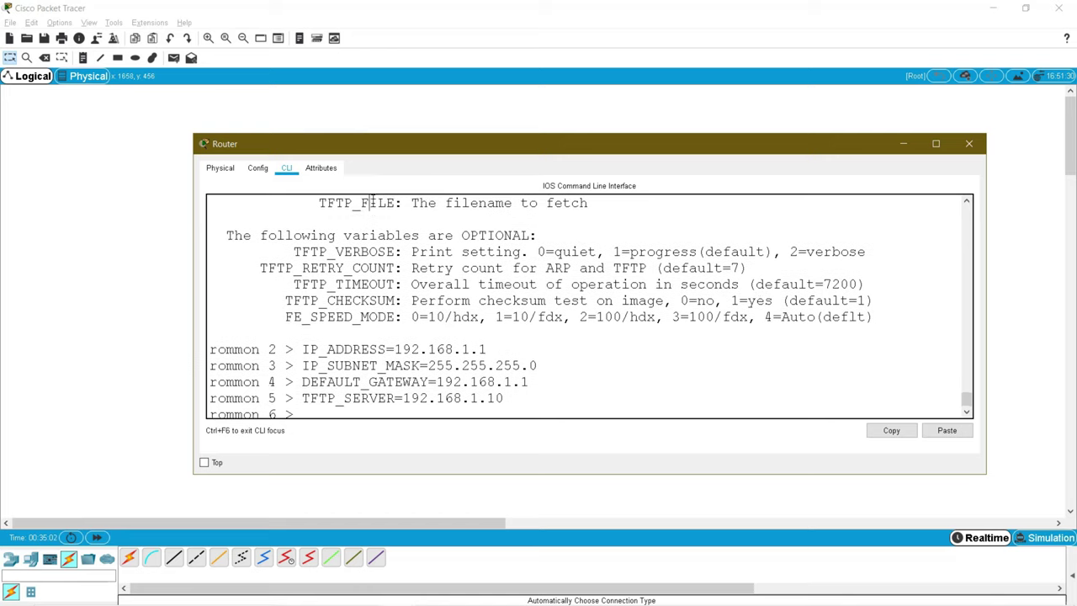
Step: Set TFTP_FILE=ios.bin at the rommon 6 prompt
double_click(372, 207)
right_click(373, 207)
click(396, 211)
right_click(412, 247)
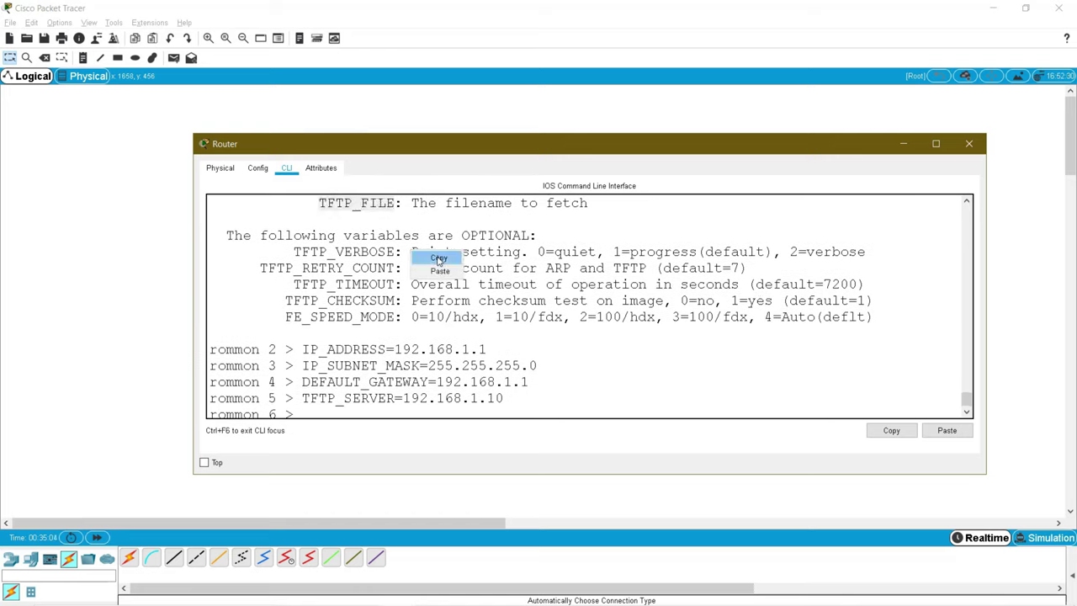
click(439, 270)
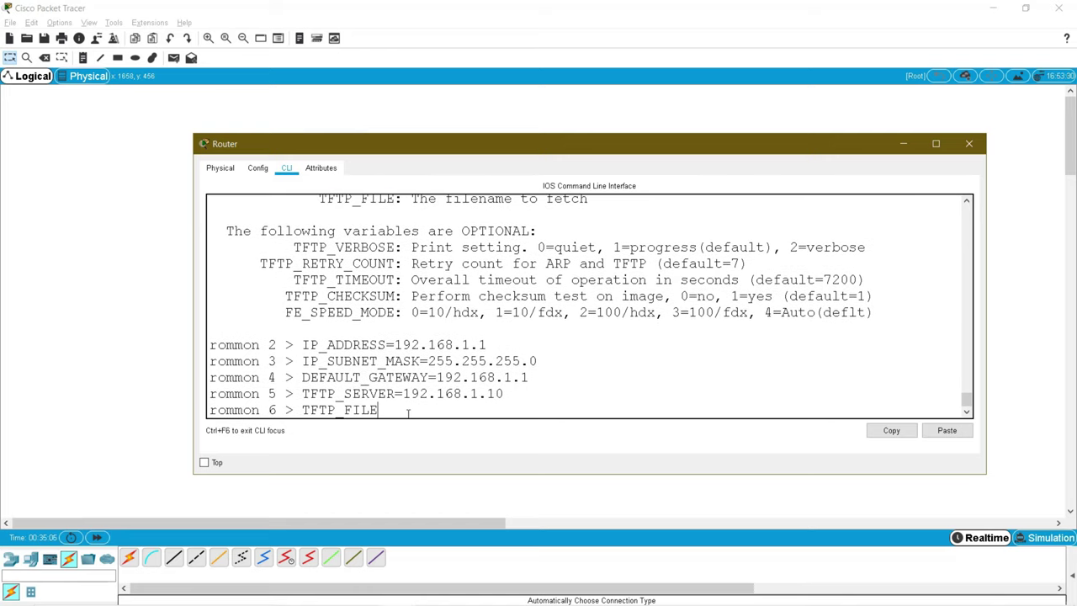
text(=ios.bin)
key(Return)
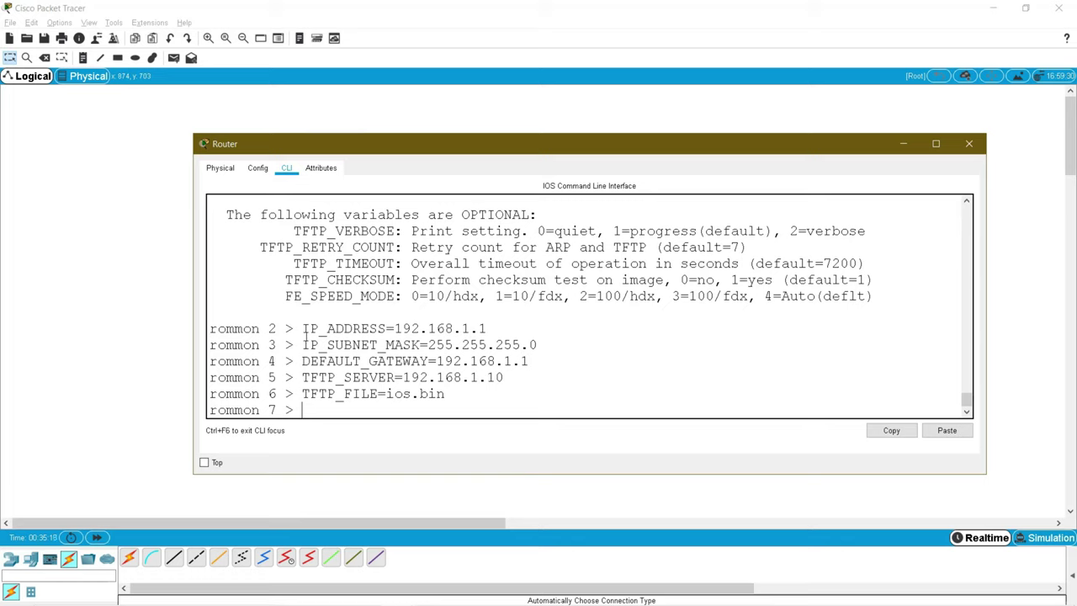
Step: Review the five variable assignments, then run tftpdnld at the rommon 7 prompt
drag(303, 329, 476, 393)
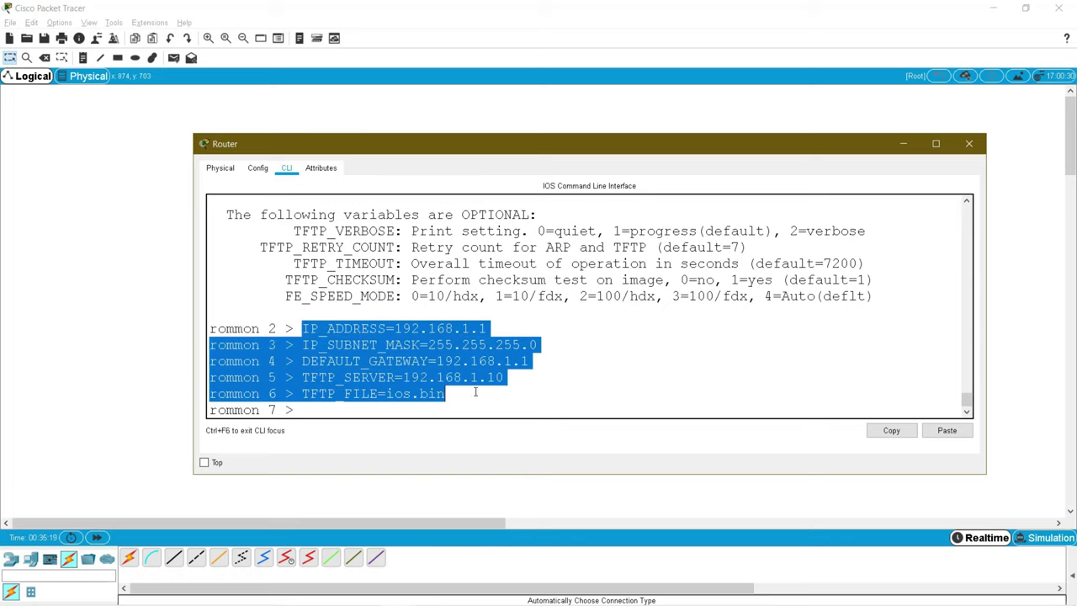
click(334, 413)
text(tf)
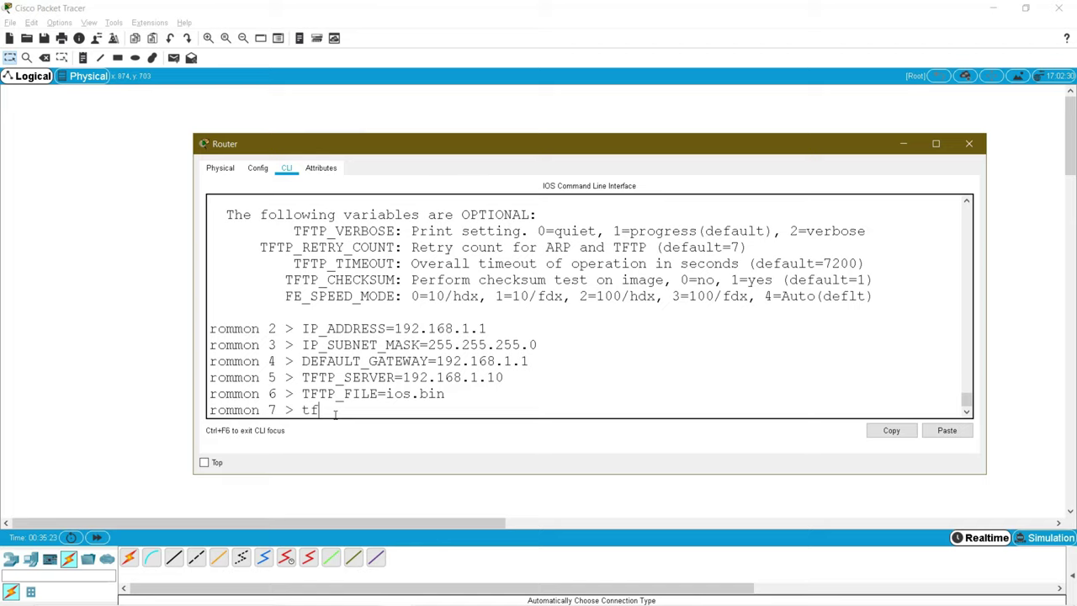
text(tpdnld)
key(Return)
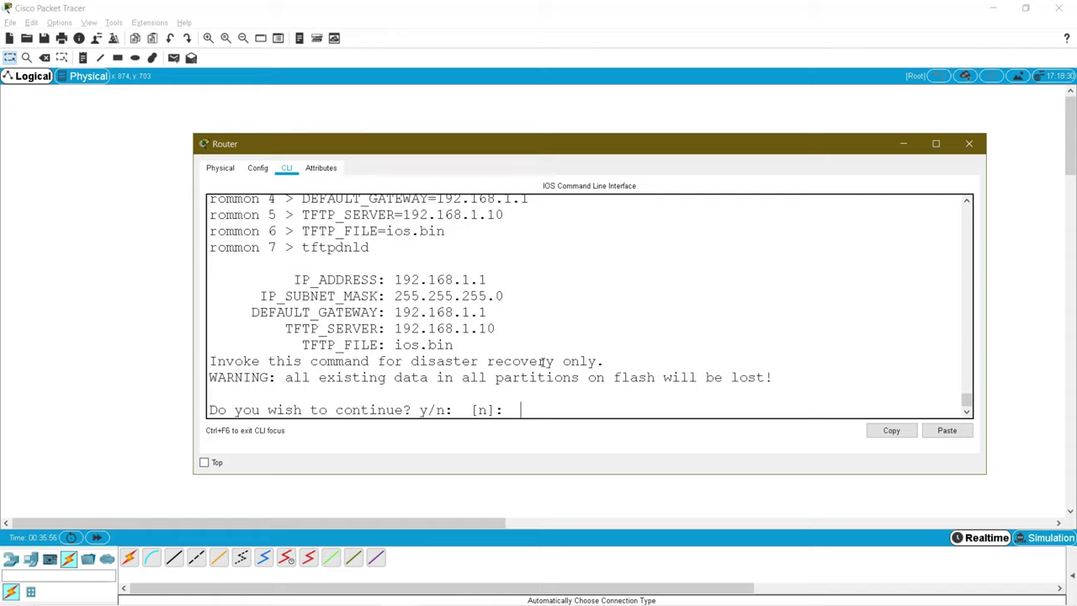
Step: Answer y to the flash-erase warning and review the download and flash-programming output
text(y)
key(Return)
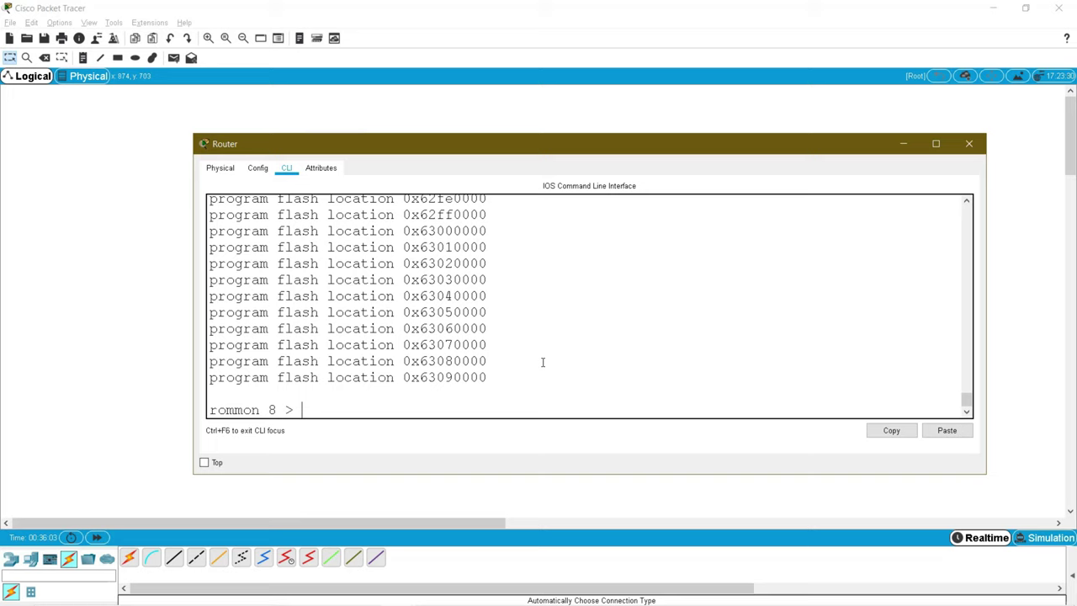
scroll(580, 330, up, 7)
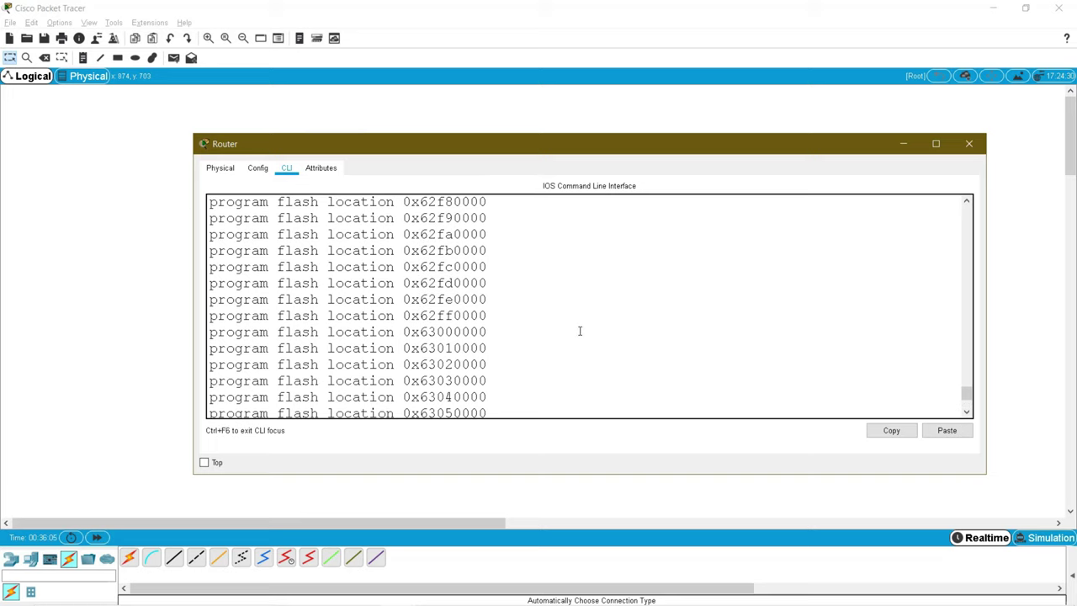
scroll(580, 330, up, 9)
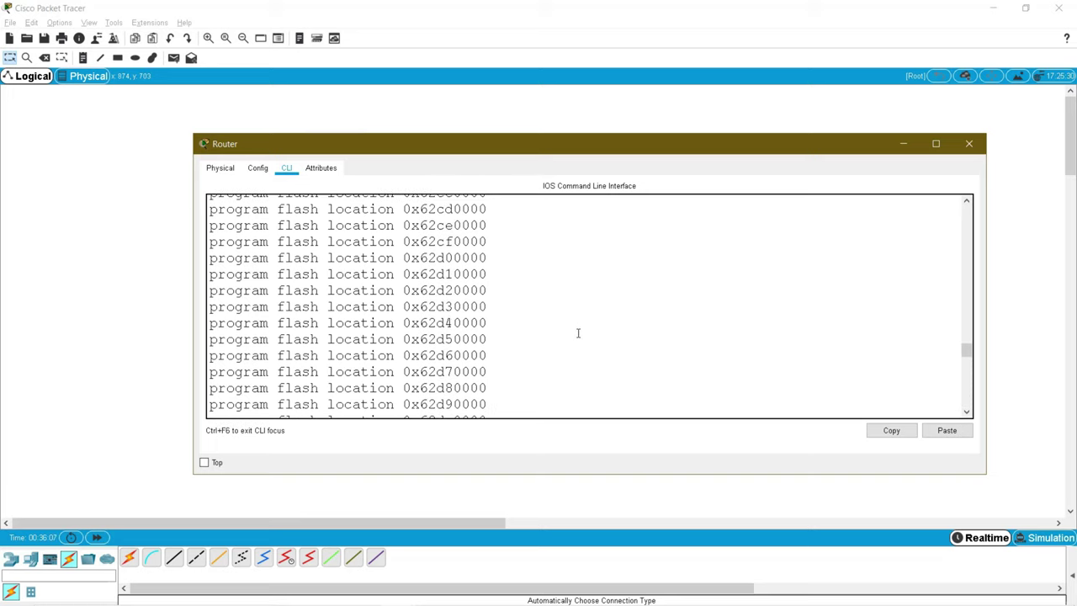
scroll(578, 333, down, 5)
scroll(576, 337, down, 10)
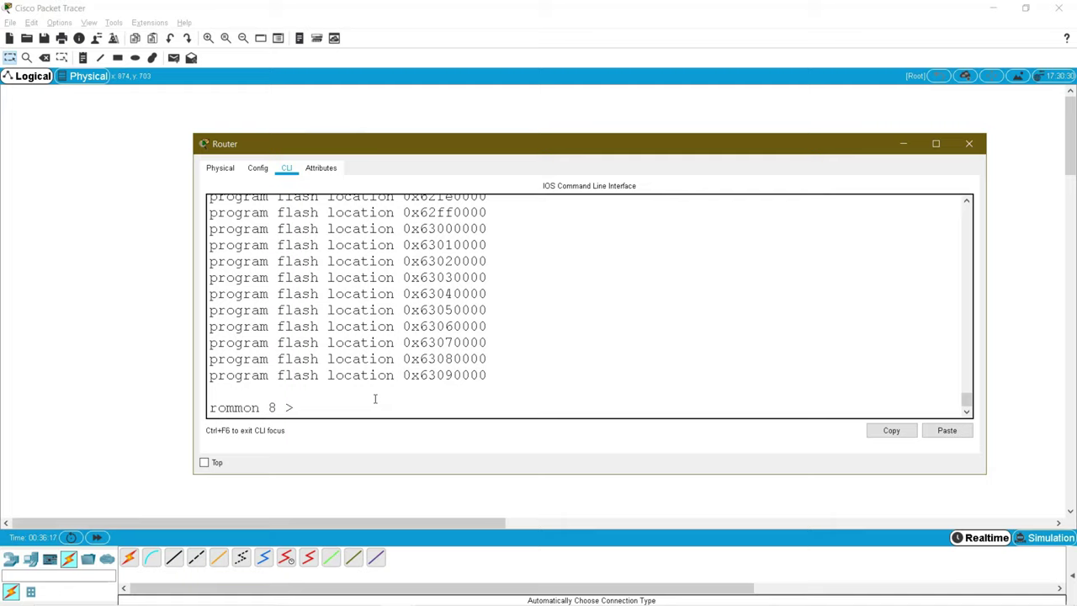
Step: Reset the router from rommon 8 so it boots the restored IOS 12.4(15)T1 image
text(reset)
key(Return)
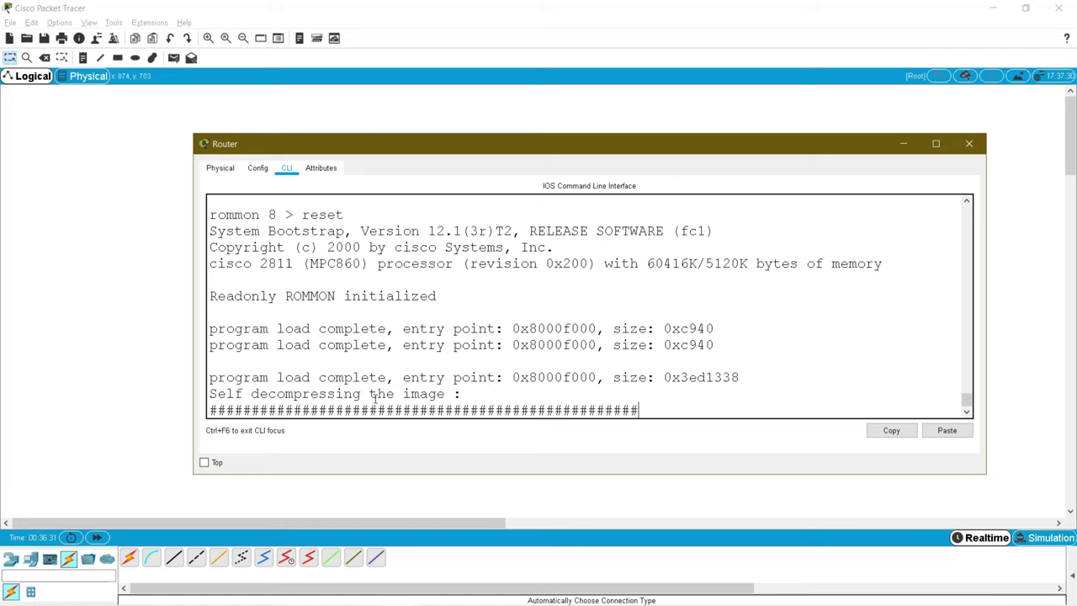
key(Return)
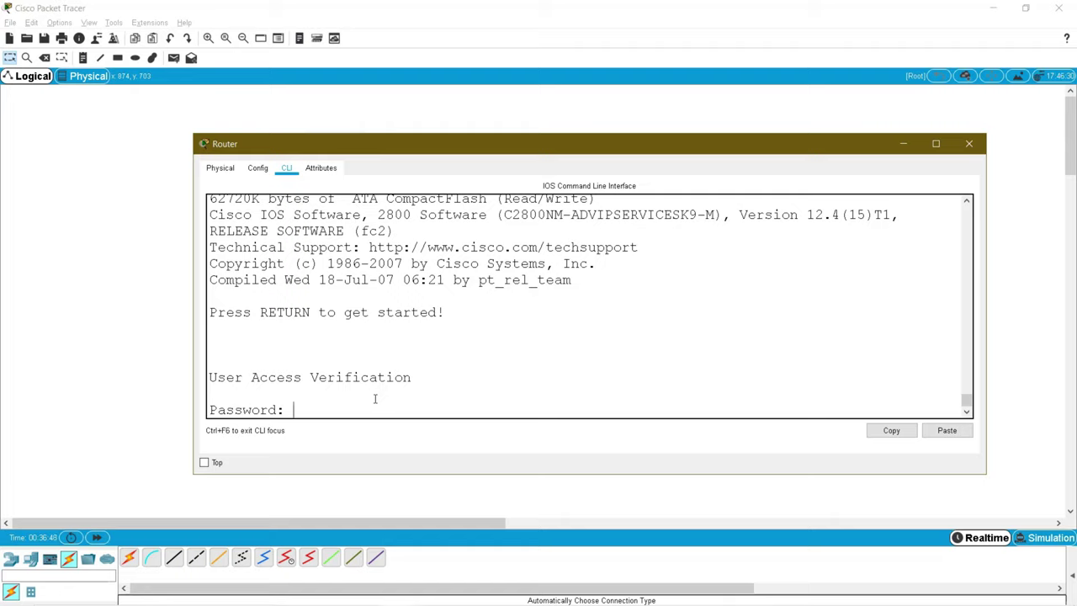
Step: Log in with the console password, enter privileged mode, and confirm ios.bin (50938004 bytes) in flash
key(Return)
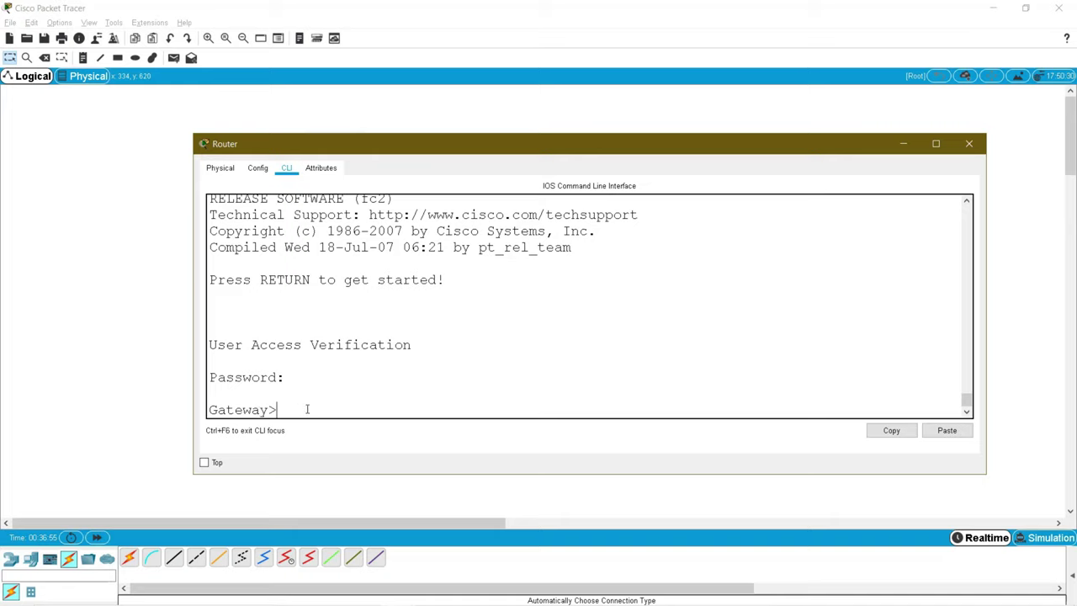
text(en)
key(Return)
text(sh s)
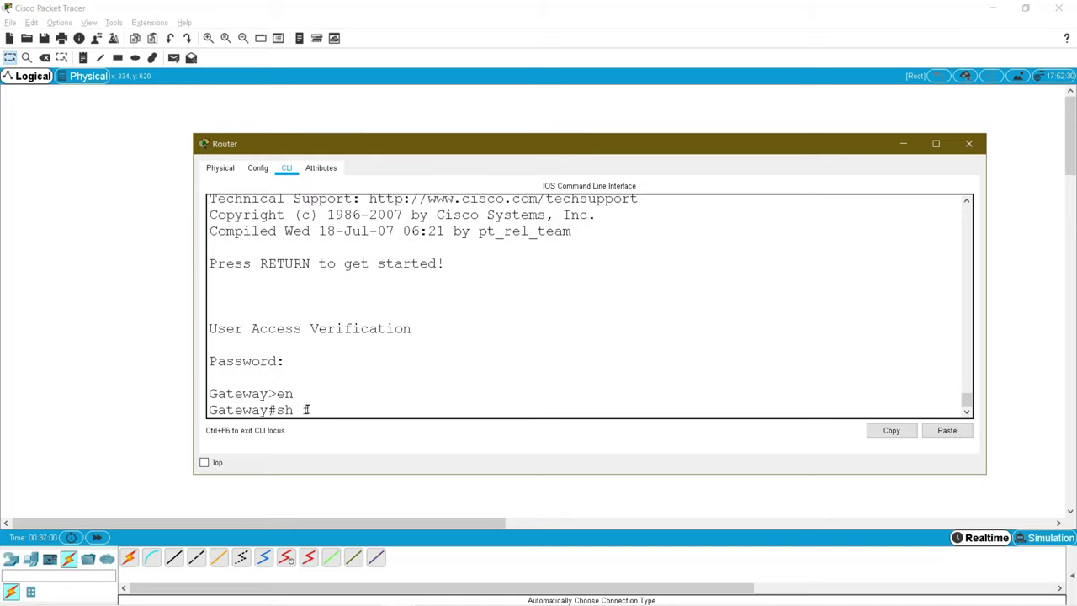
text(l)
key(Tab)
text(as)
key(Tab)
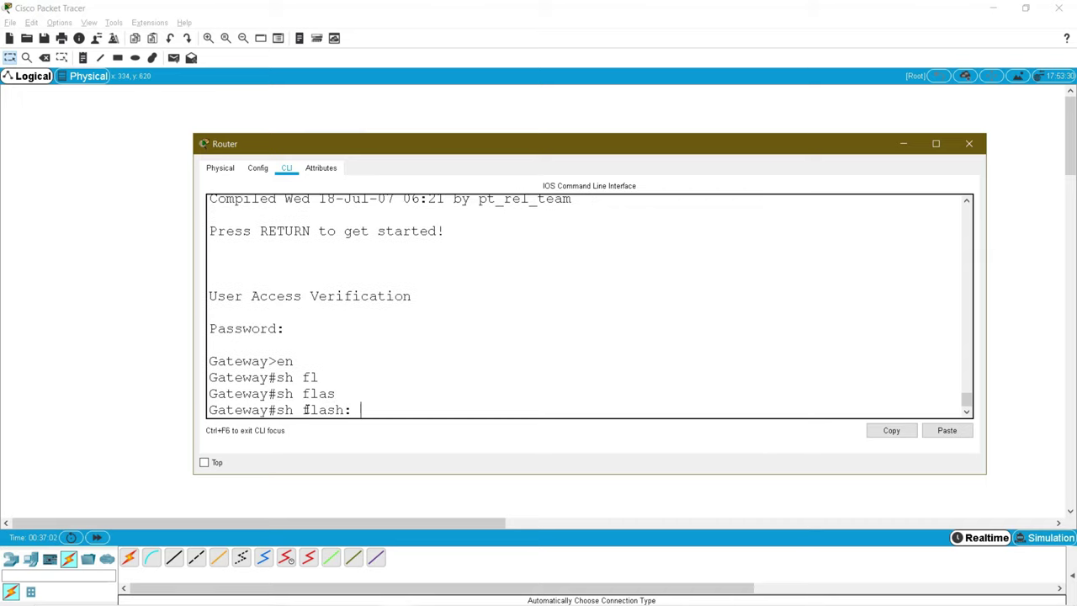
key(Return)
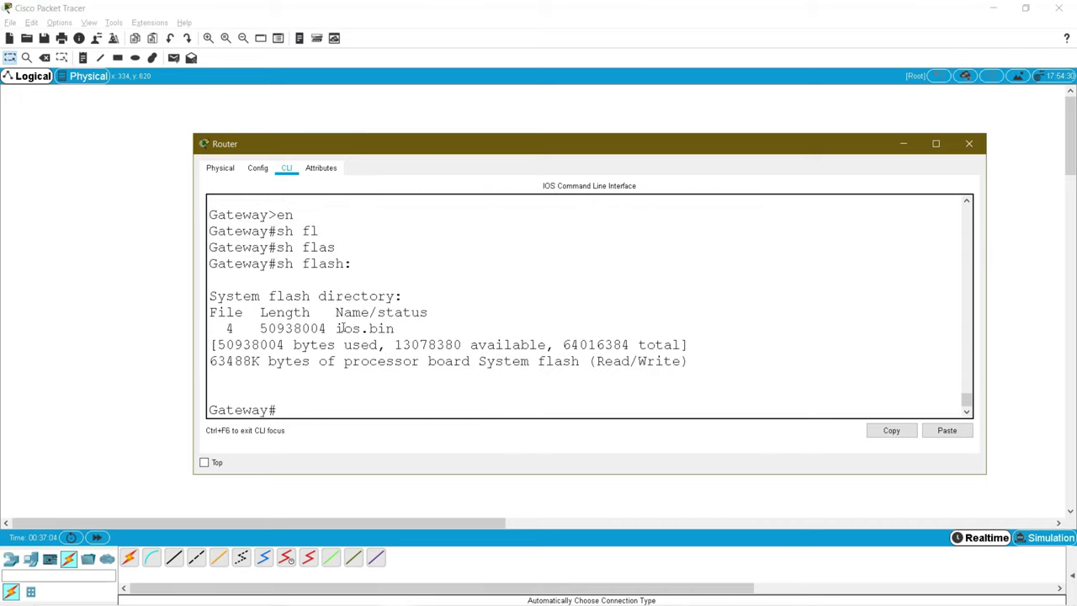
drag(336, 328, 404, 329)
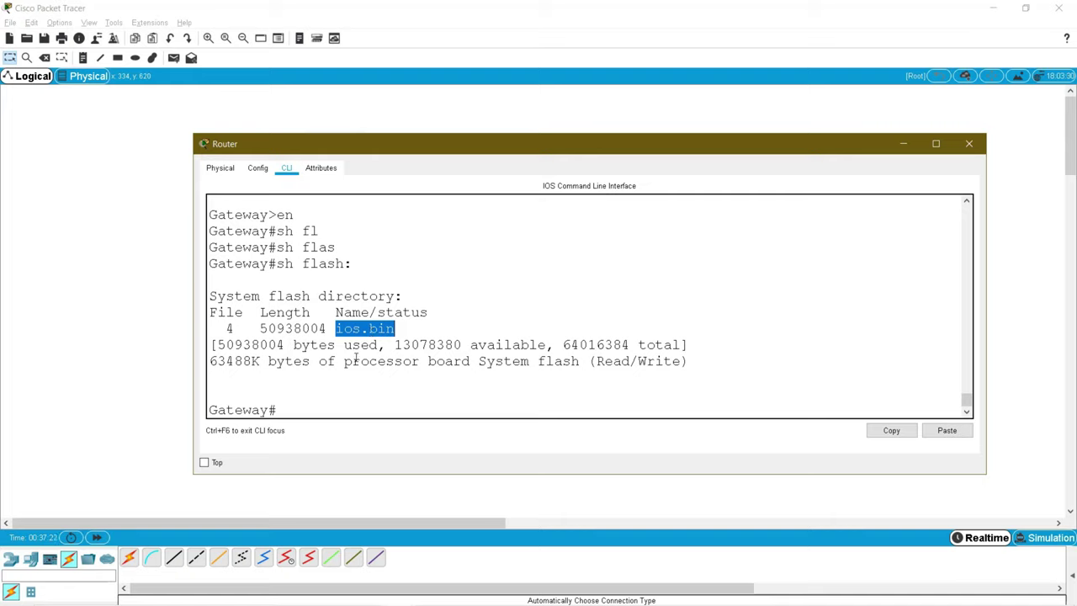
Step: Show the running config, paging past FastEthernet0/0 192.168.1.1 to the line con 0 password
click(326, 406)
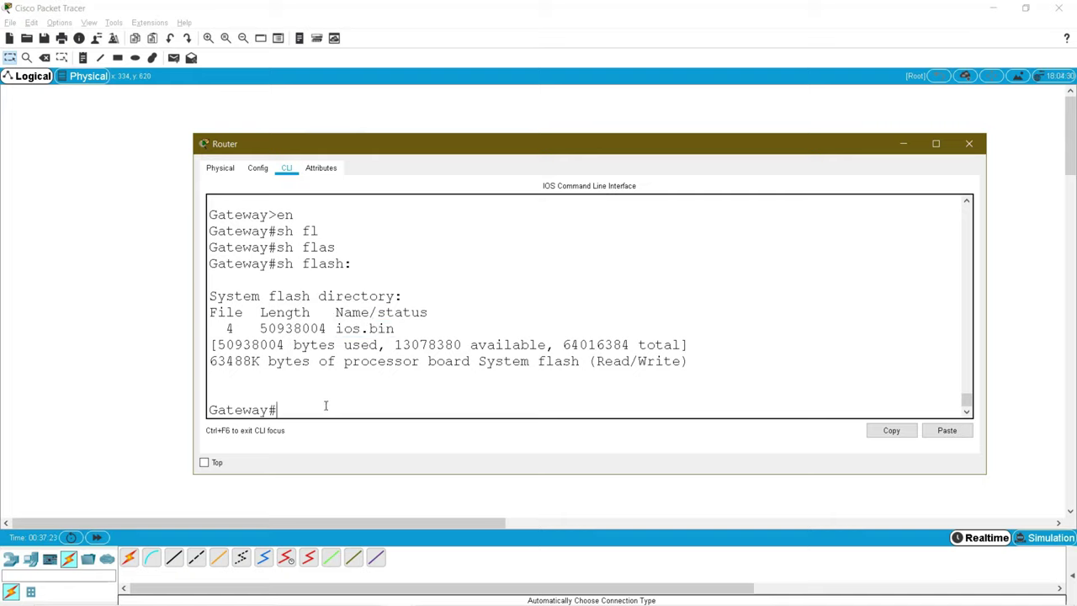
text(sh)
key(Tab)
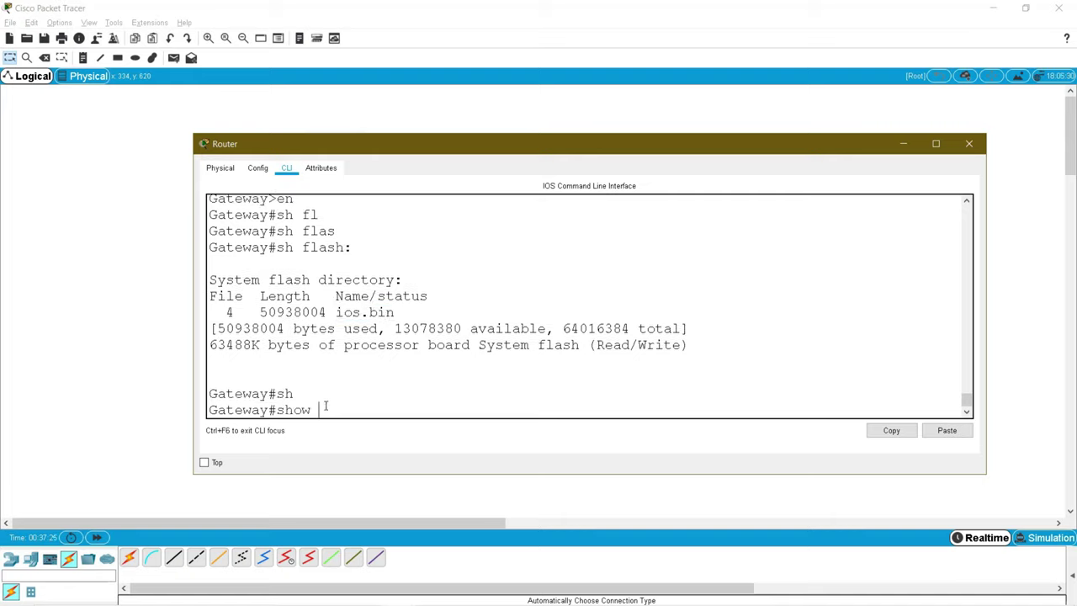
text(run)
key(Return)
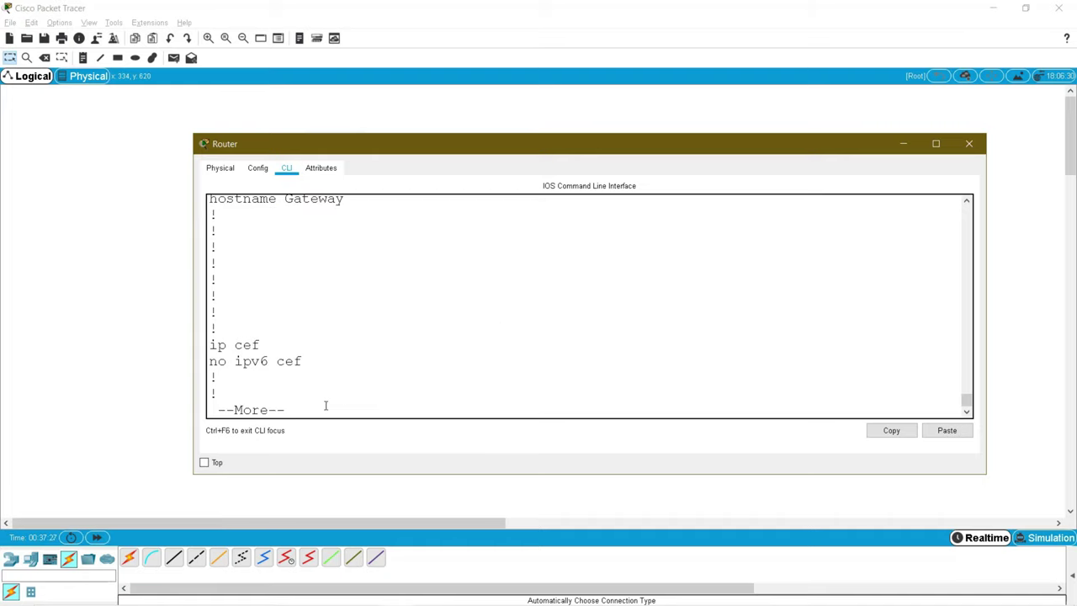
key(Return)
key(Return)
key(Return)
key(Return)
key(Return)
key(Return)
key(Return)
key(Return)
key(Return)
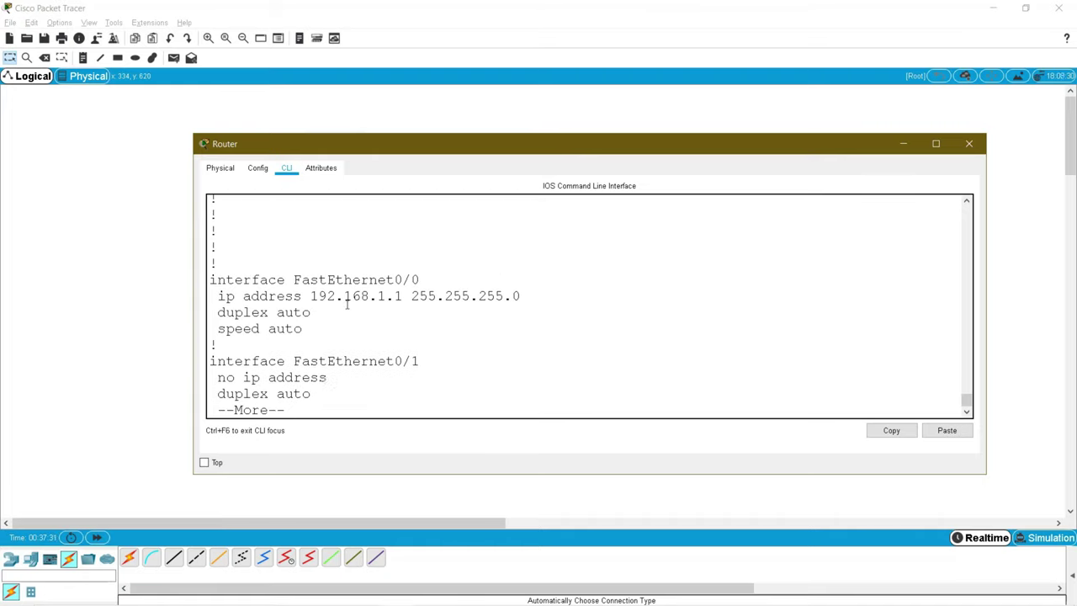
drag(522, 296, 470, 296)
key(Return)
key(Return)
key(Return)
key(Return)
key(Return)
key(Return)
key(Return)
key(Return)
key(Return)
key(Return)
key(Return)
key(Return)
key(Return)
key(Return)
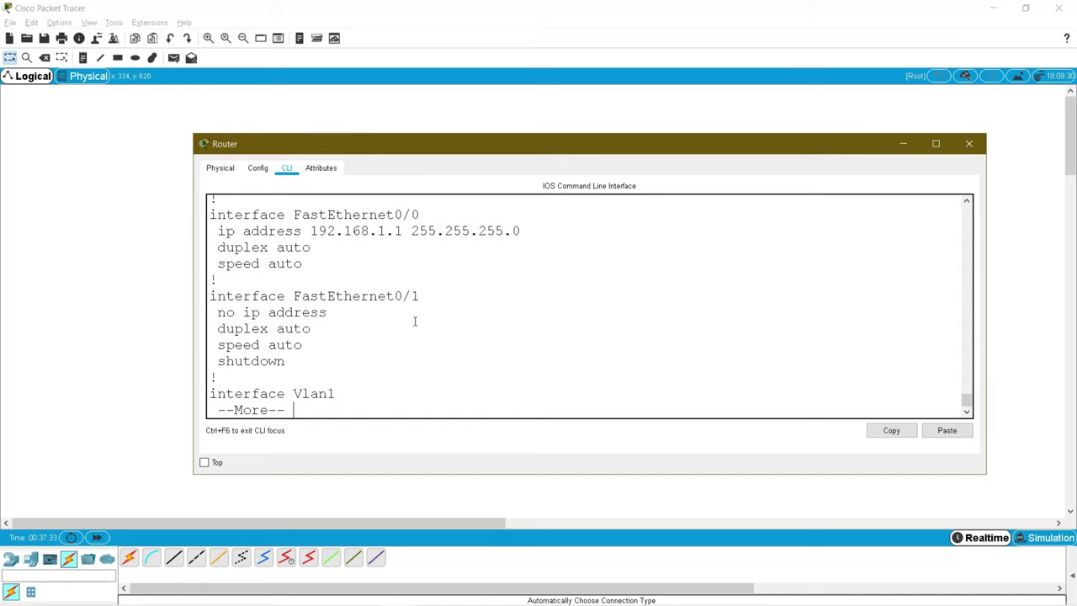
key(Return)
key(Return)
key(Return)
key(Return)
key(Return)
key(Return)
key(Return)
key(Return)
key(Return)
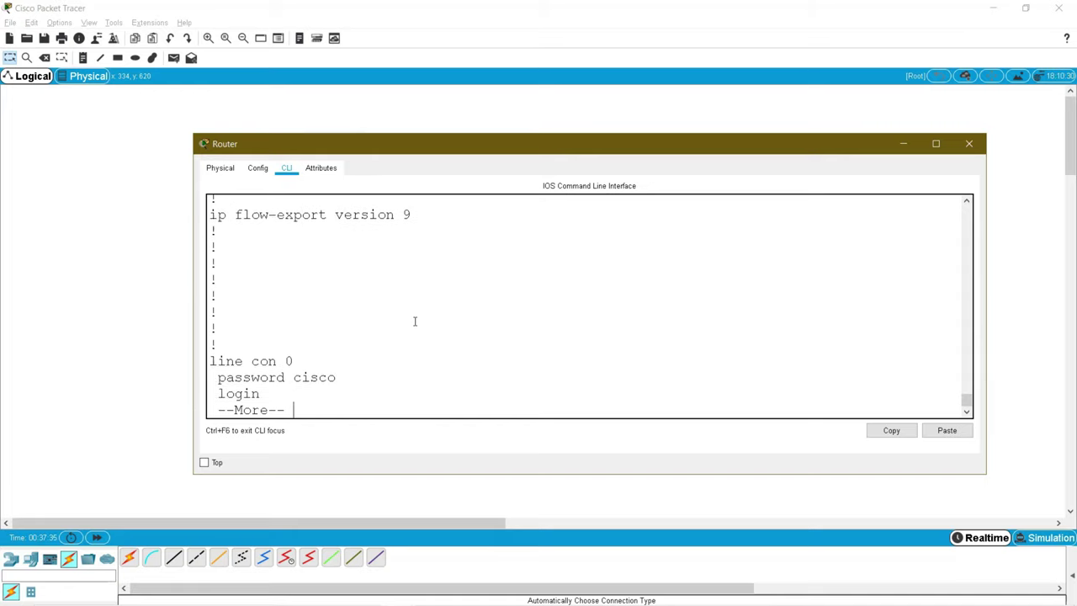
double_click(316, 329)
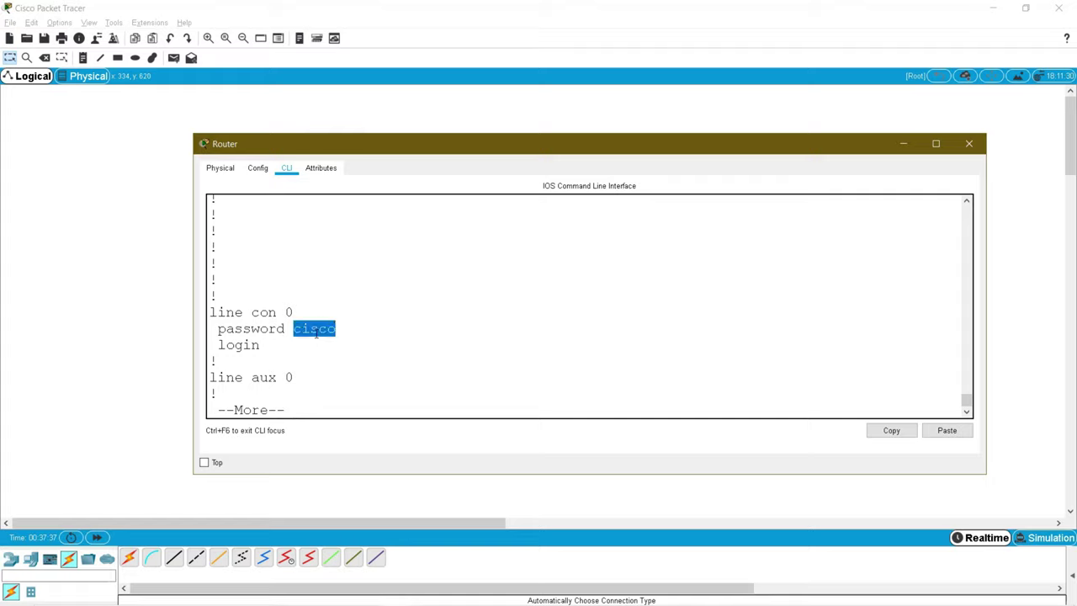
click(345, 348)
drag(346, 329, 210, 312)
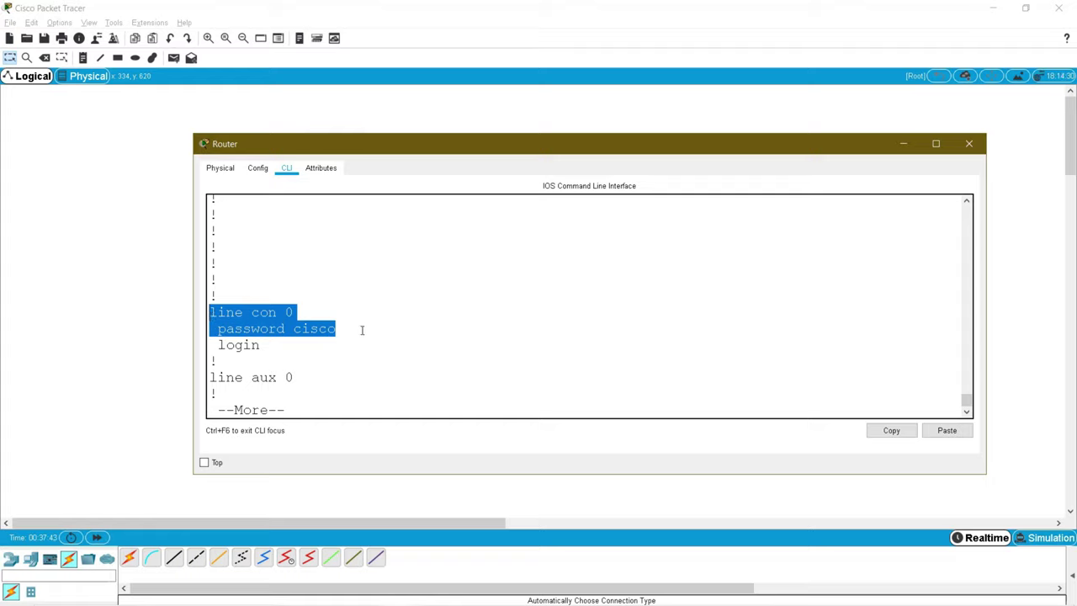